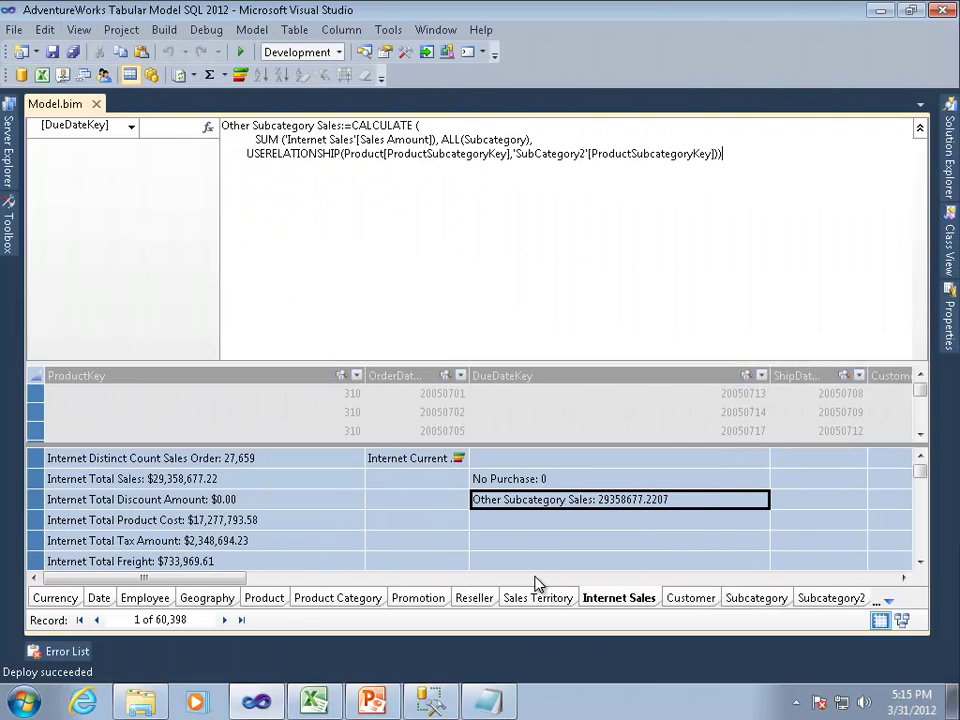
# Check the Other Subcategory Sales formula, then browse the Customer, Subcategory and Subcategory2 tables
pyautogui.click(293, 127)
pyautogui.click(605, 600)
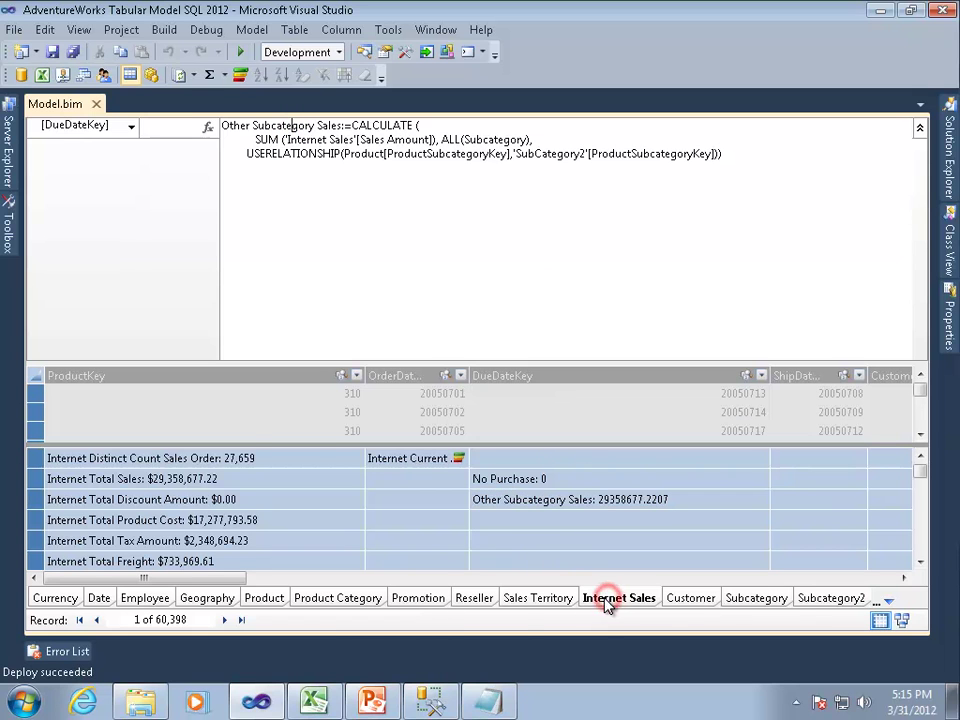
pyautogui.click(682, 599)
pyautogui.click(752, 598)
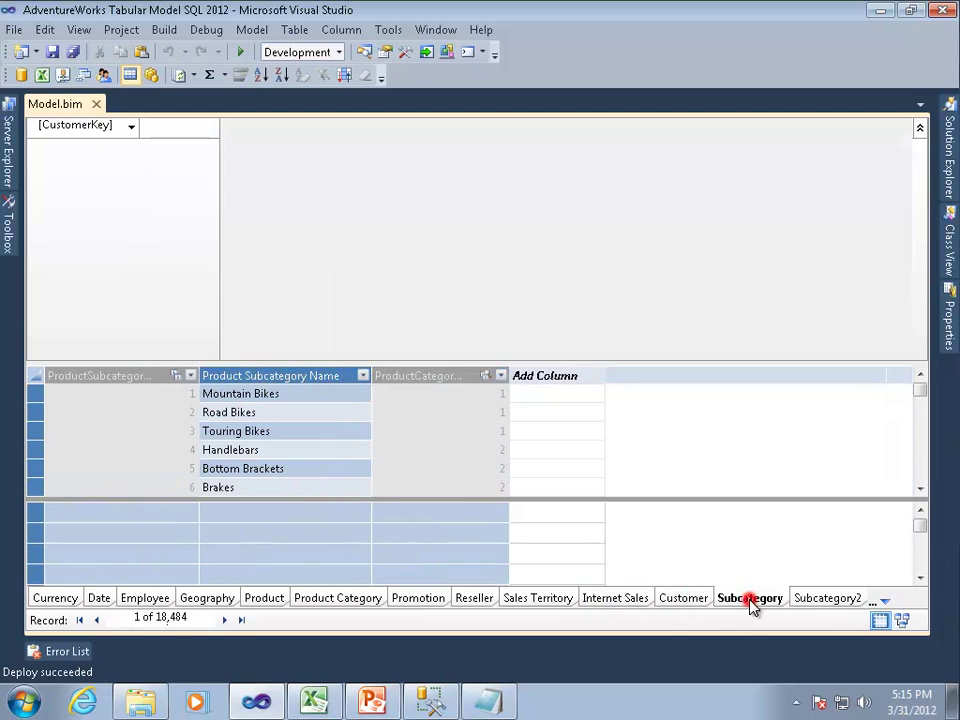
pyautogui.click(821, 600)
pyautogui.click(741, 602)
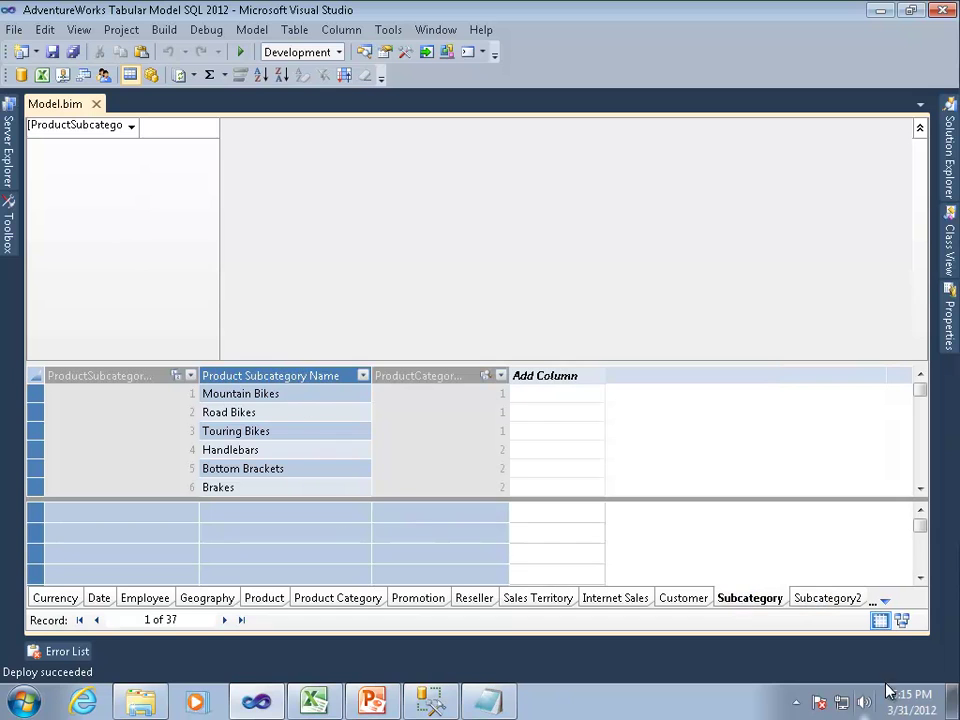
pyautogui.click(822, 603)
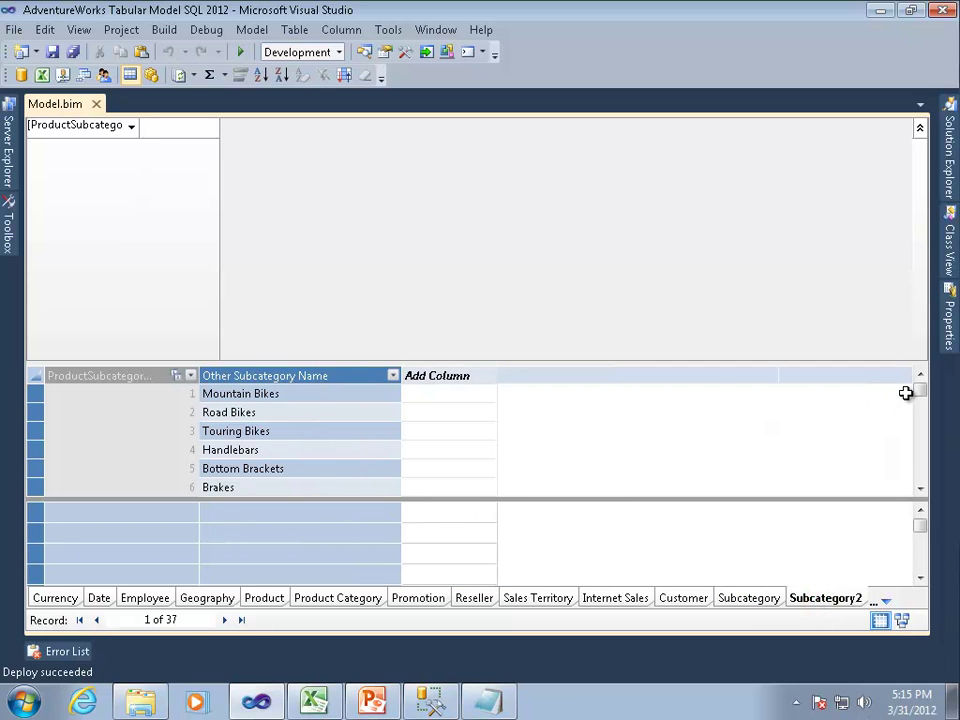
pyautogui.click(917, 441)
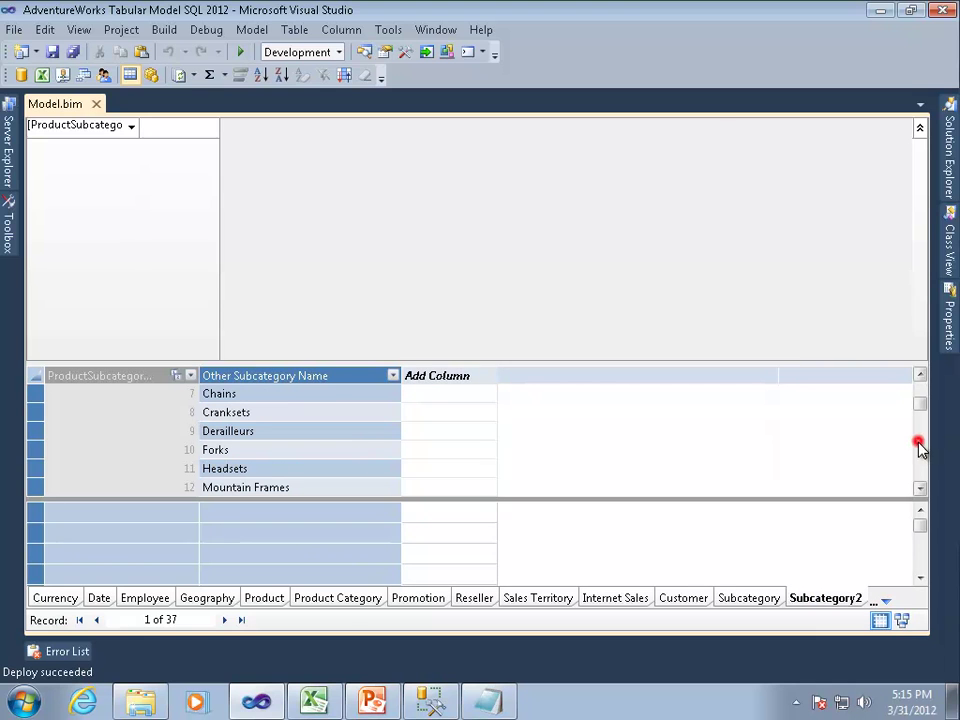
# Inspect the dashed Subcategory2–Product relationship in Diagram View, then reselect the Other Subcategory Sales measure
pyautogui.click(903, 621)
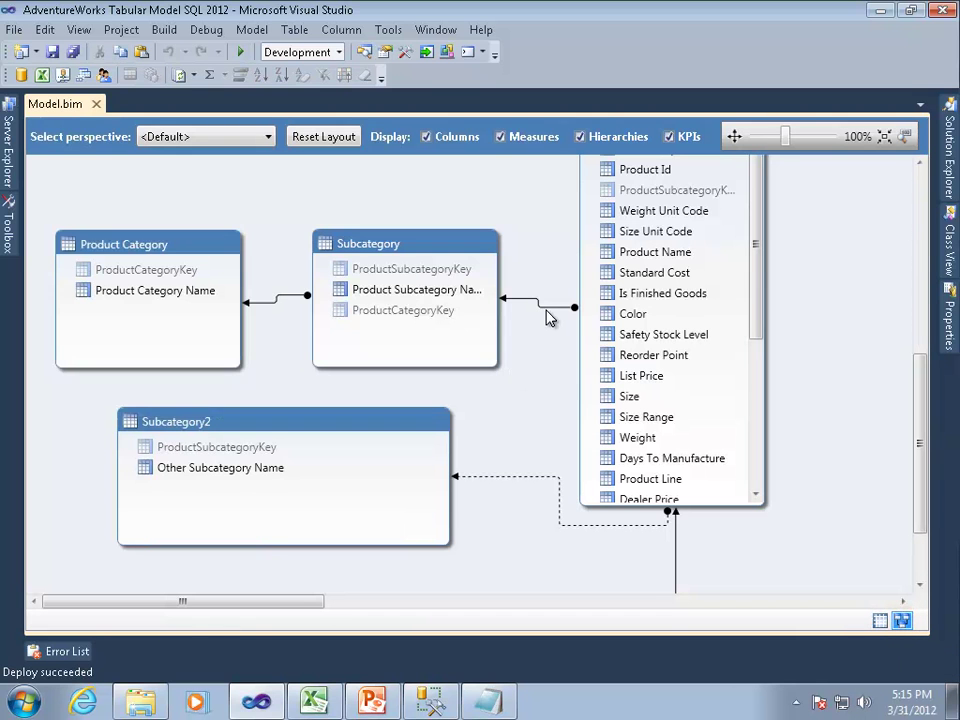
pyautogui.click(550, 306)
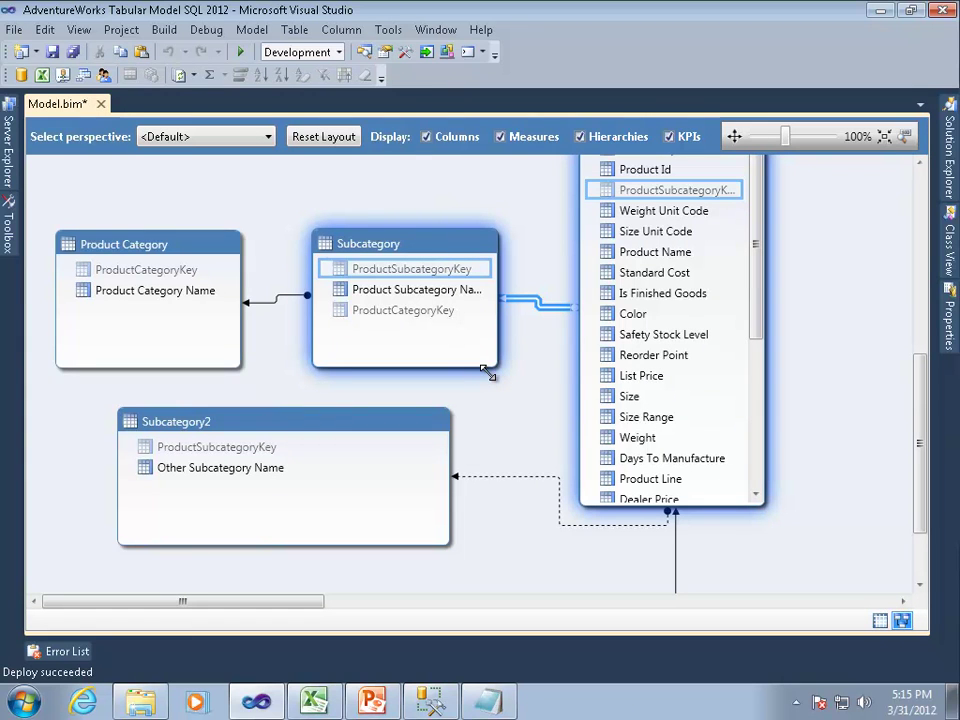
pyautogui.click(527, 481)
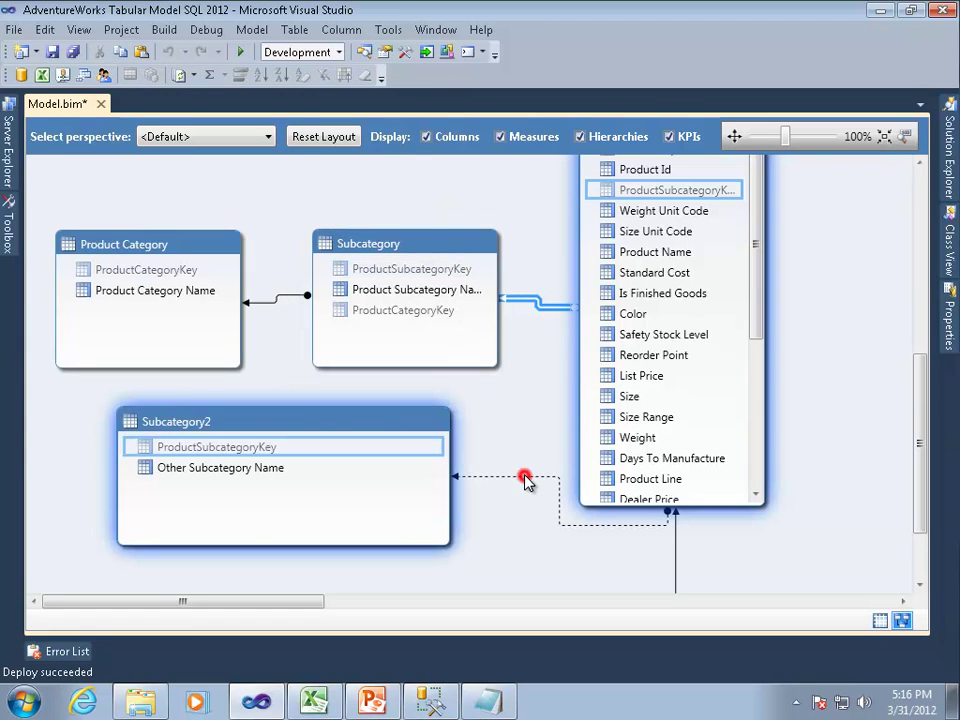
pyautogui.doubleClick(527, 481)
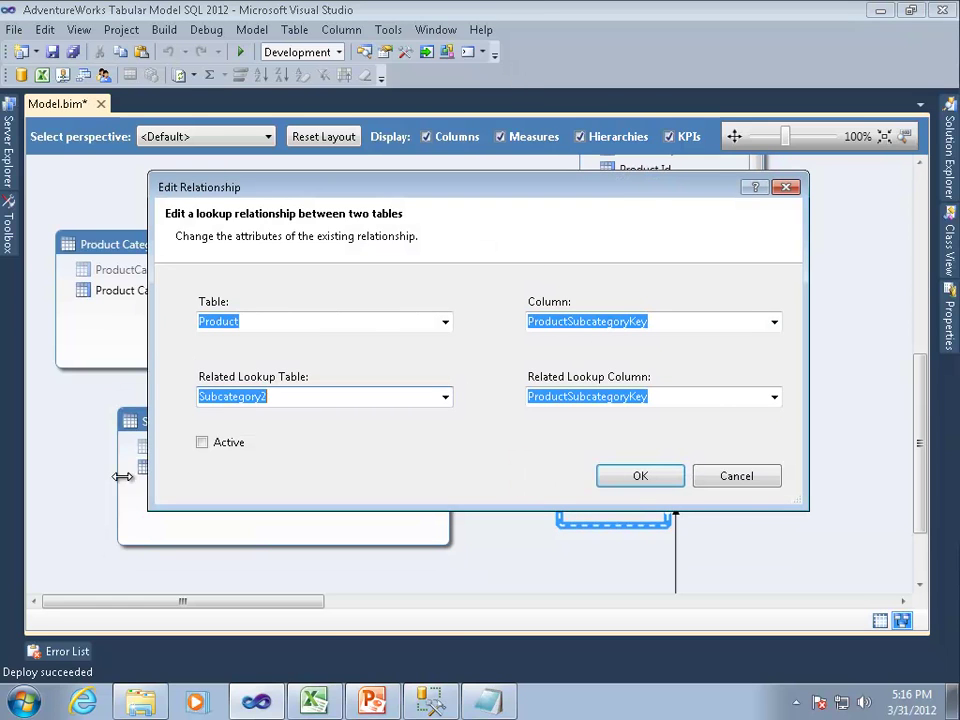
pyautogui.click(737, 476)
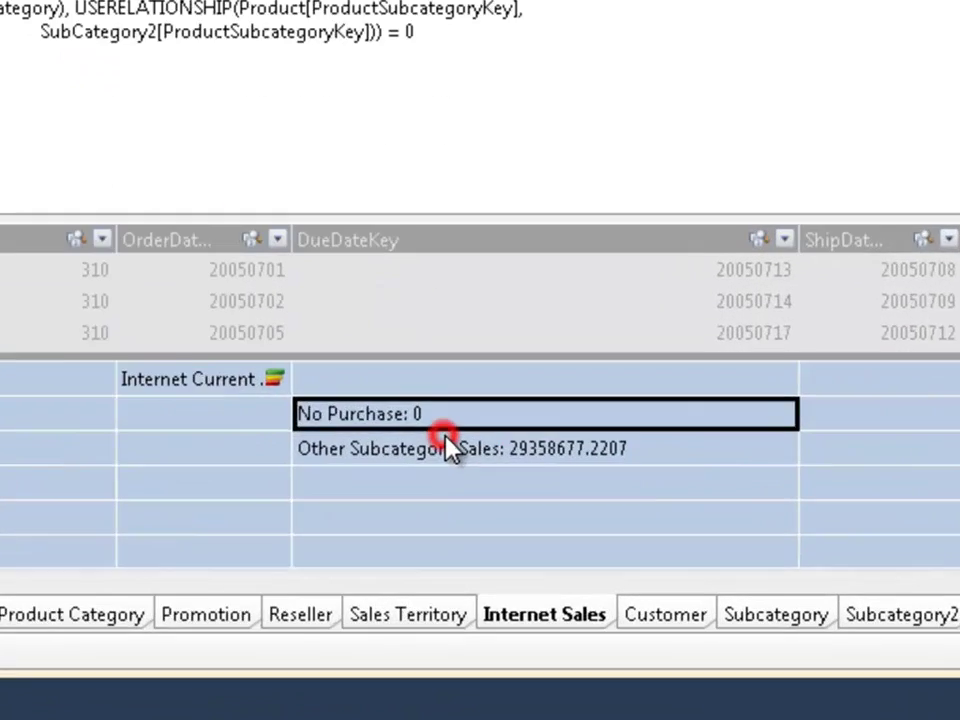
pyautogui.click(444, 439)
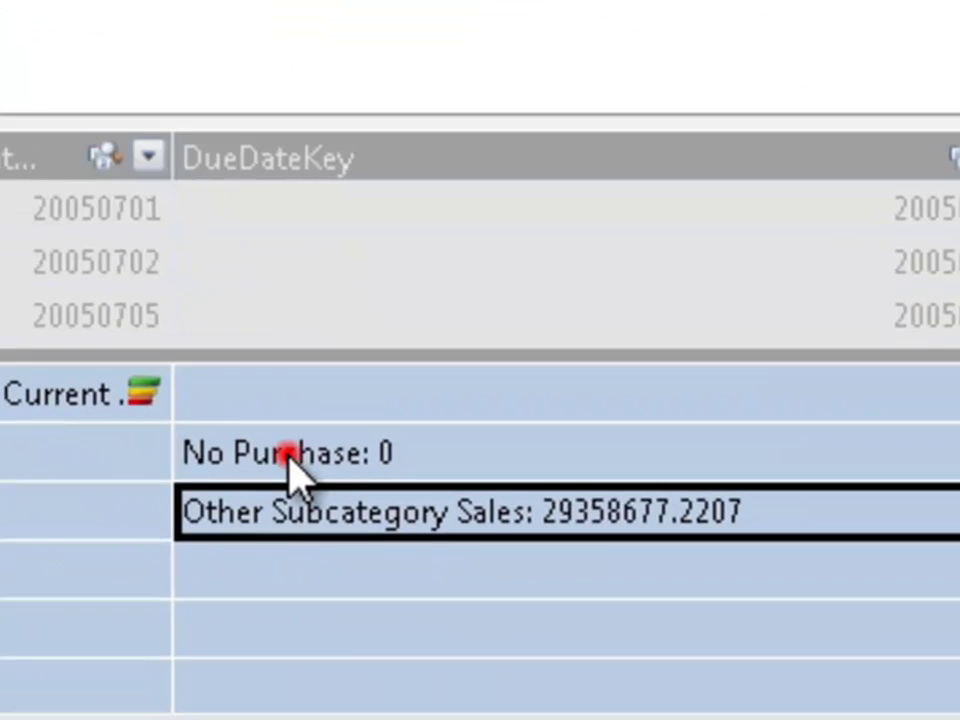
# View the No Purchase formula, then slice the pivot by Hydration Packs, Gloves, Jerseys and Mountain Bikes
pyautogui.click(289, 462)
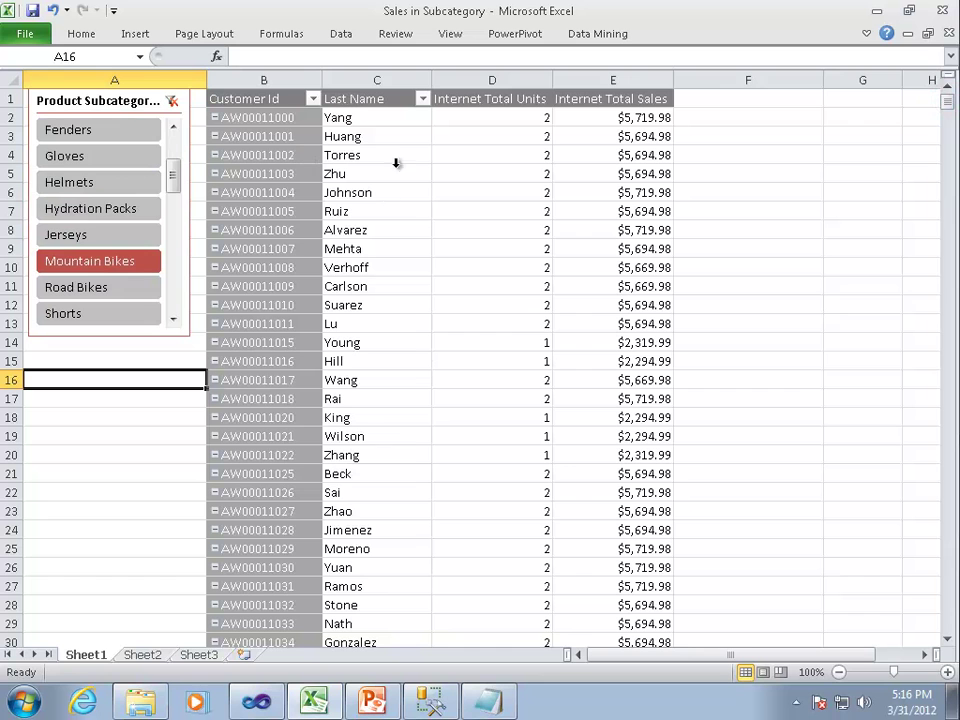
pyautogui.click(82, 212)
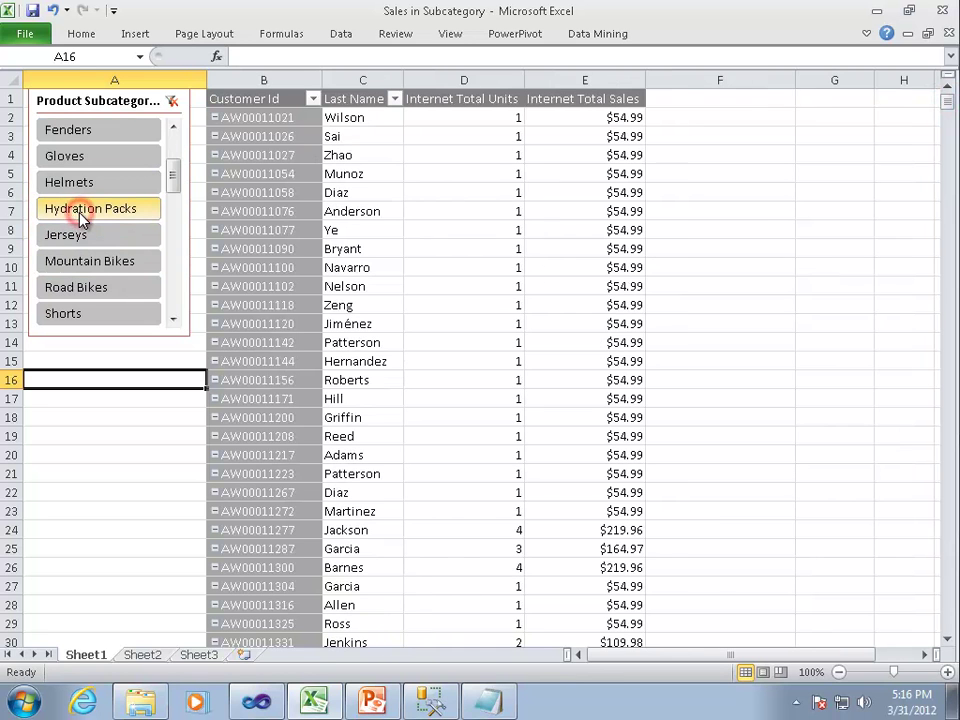
pyautogui.click(76, 158)
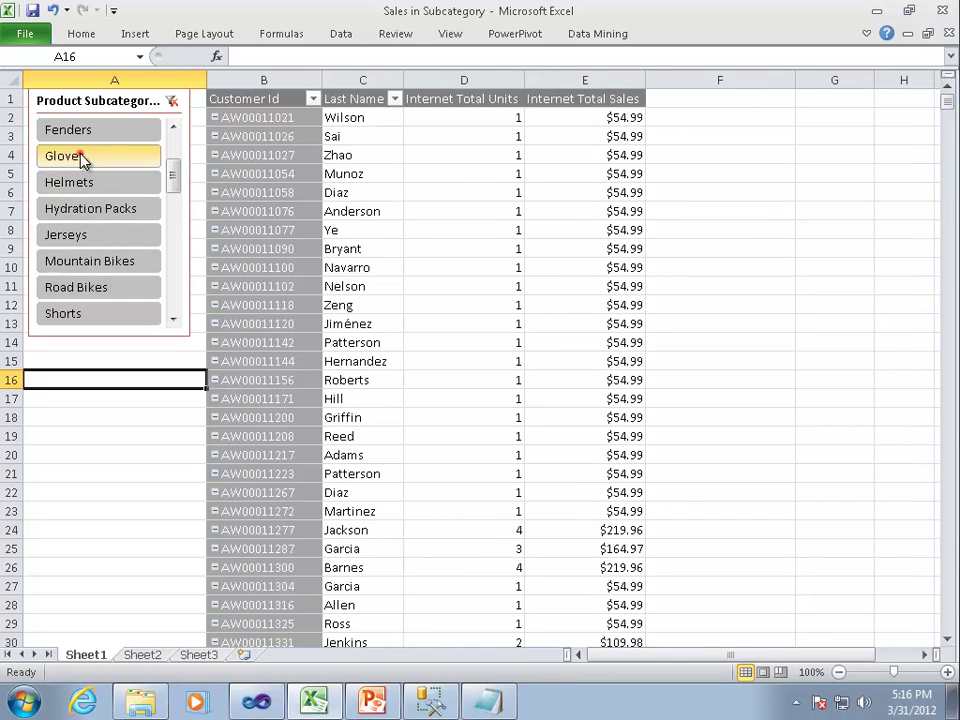
pyautogui.click(64, 235)
pyautogui.click(56, 262)
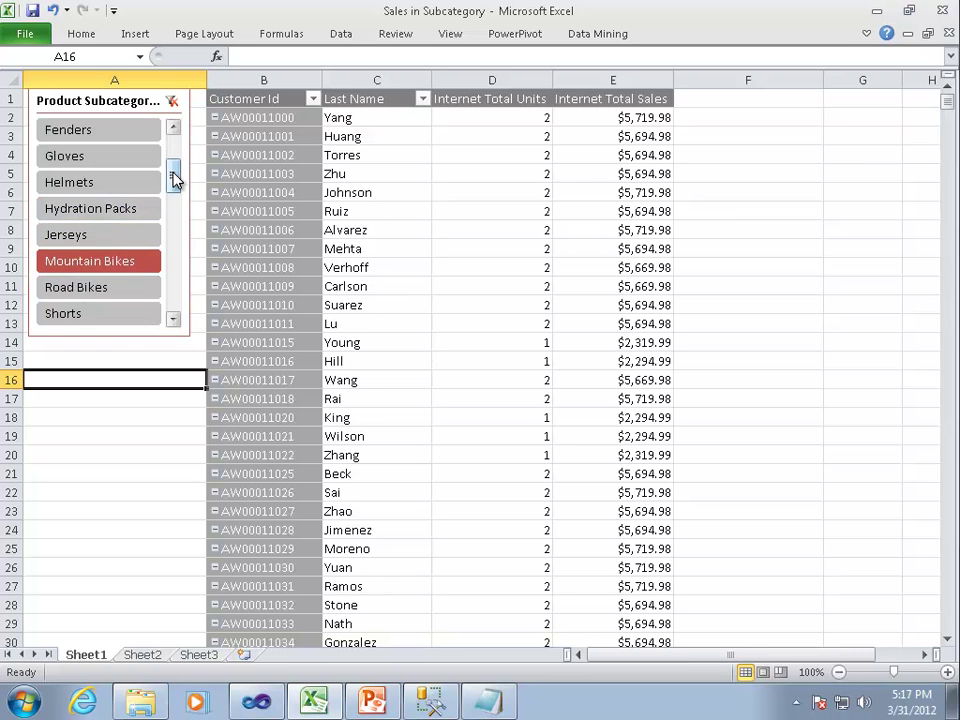
# Try the Helmets slice, return the slicer to Mountain Bikes and select a pivot cell
pyautogui.scroll(3, 172, 168)
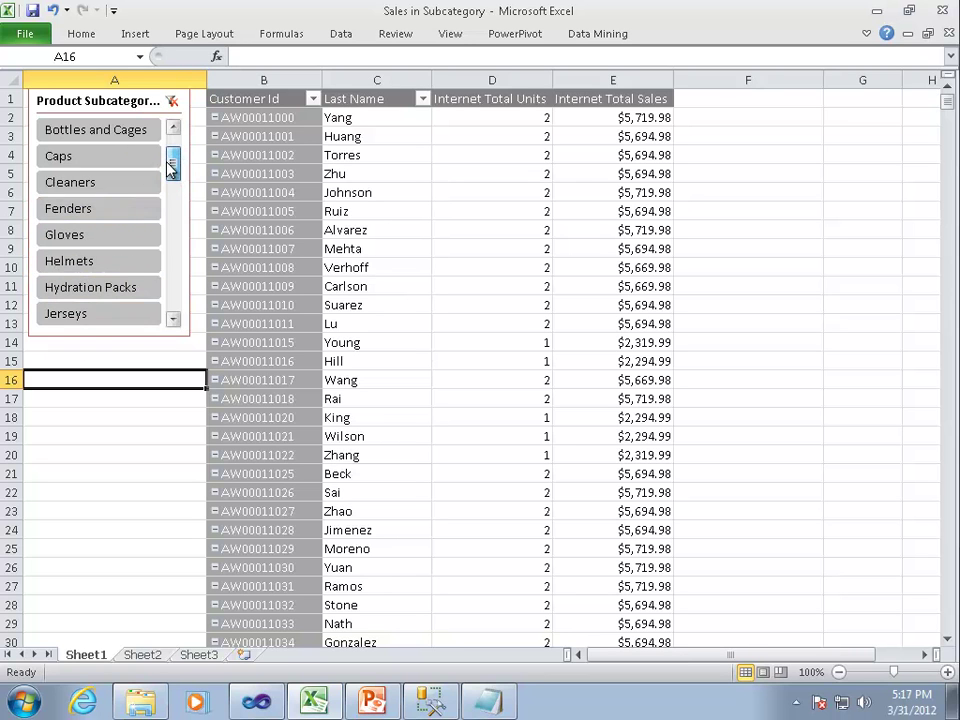
pyautogui.click(92, 263)
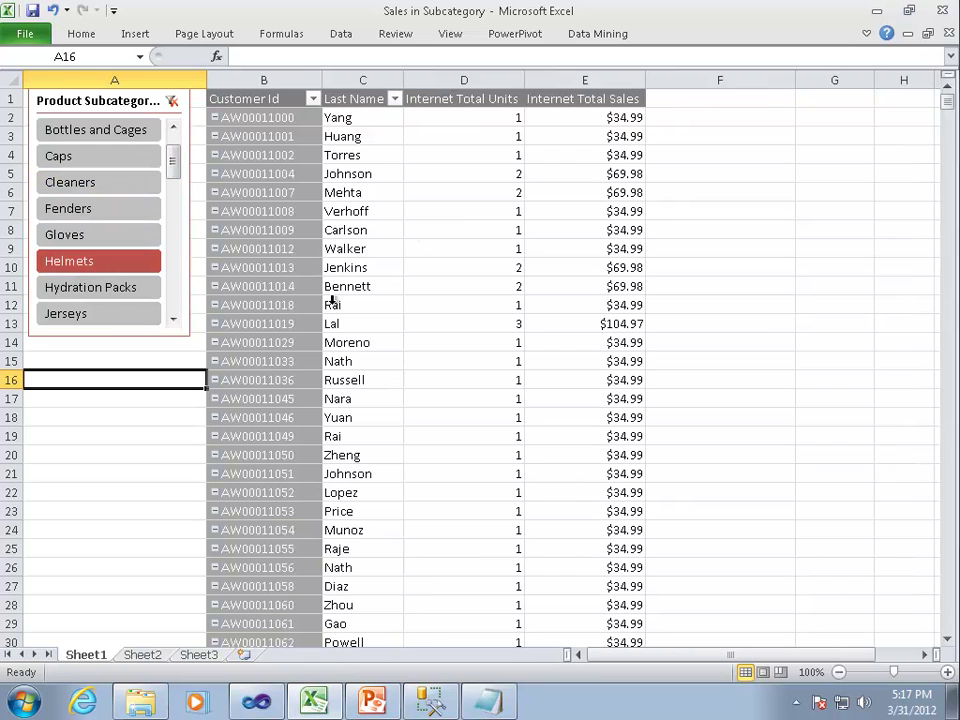
pyautogui.click(172, 322)
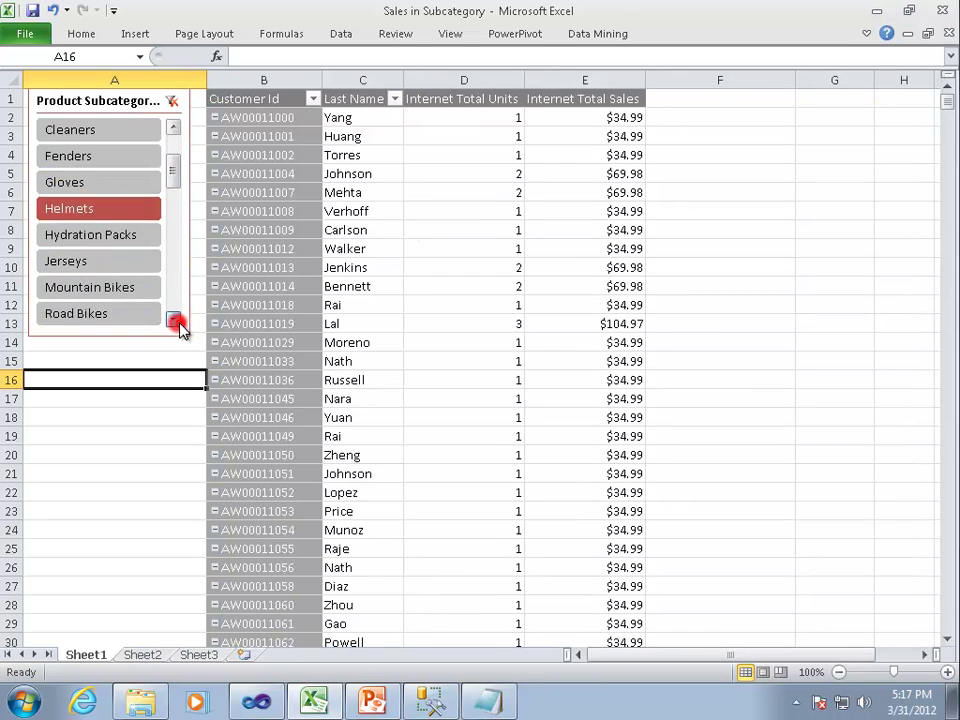
pyautogui.click(172, 322)
pyautogui.click(134, 260)
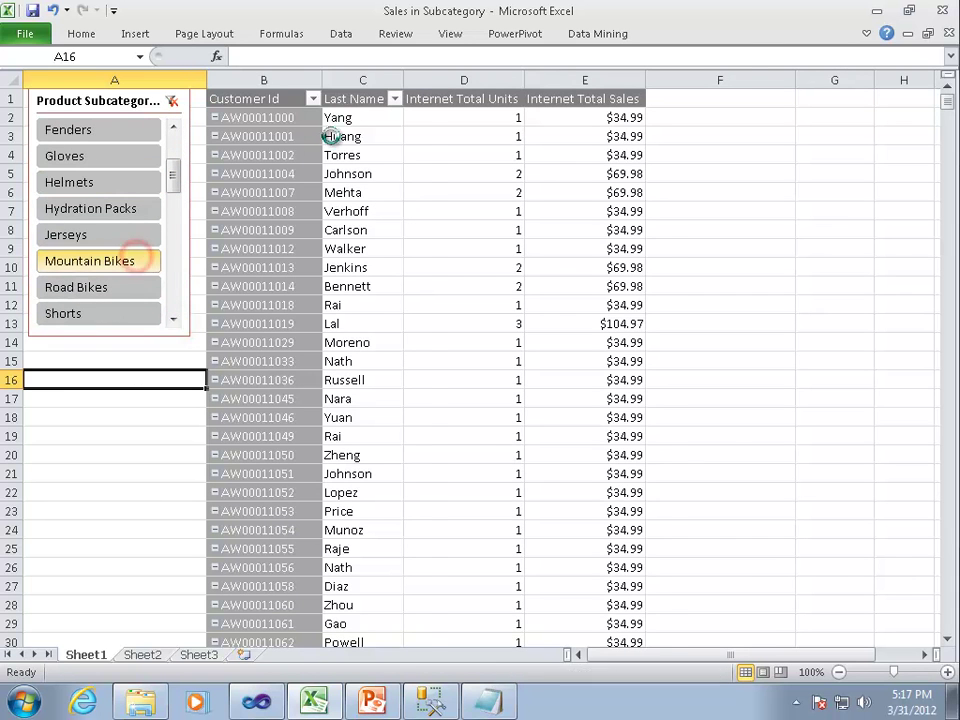
pyautogui.click(345, 136)
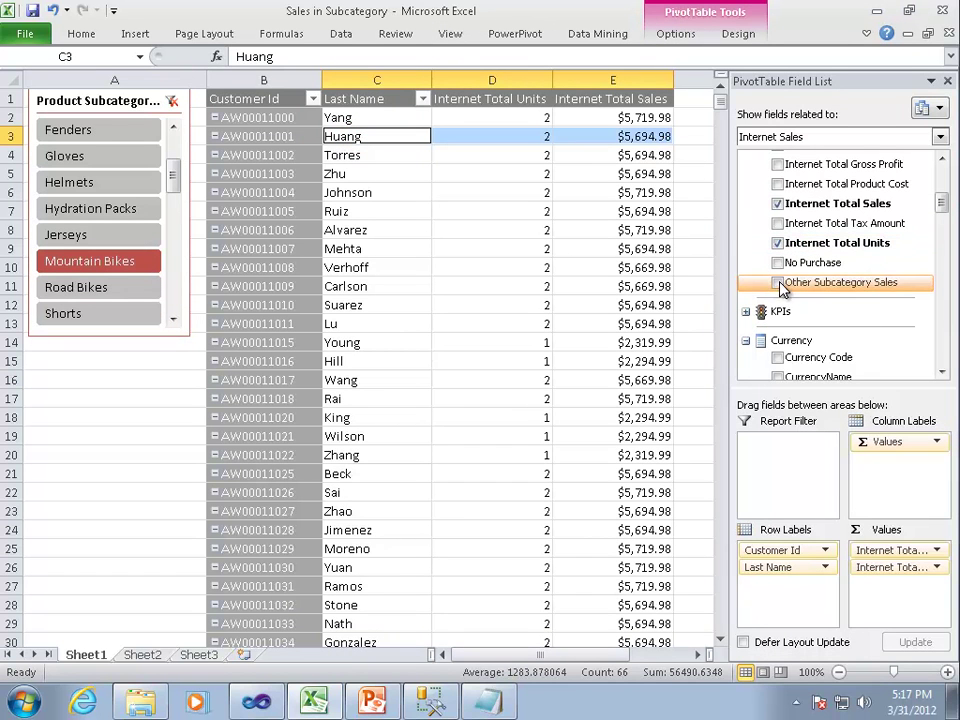
# Add Other Subcategory Sales to the pivot values and inspect its first value
pyautogui.click(779, 284)
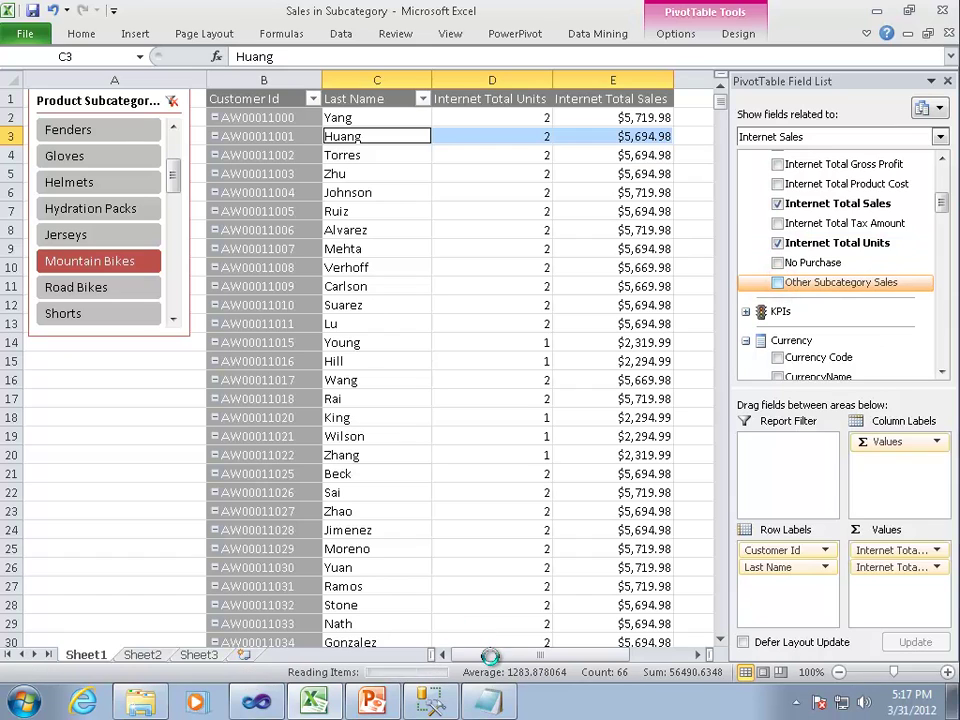
pyautogui.moveTo(491, 657); pyautogui.dragTo(515, 657)
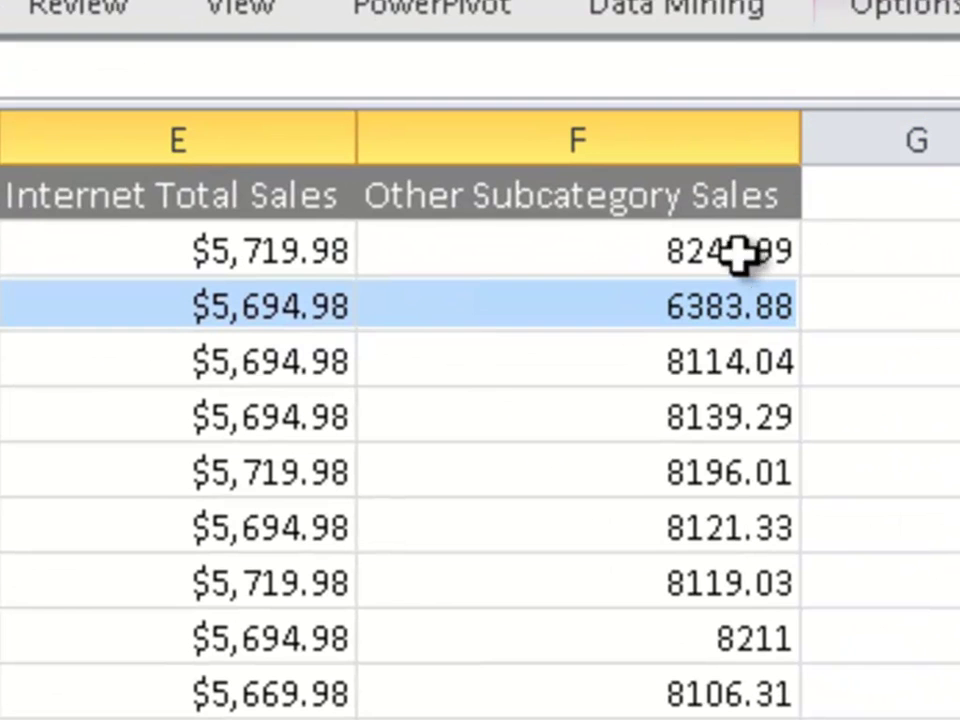
pyautogui.click(668, 240)
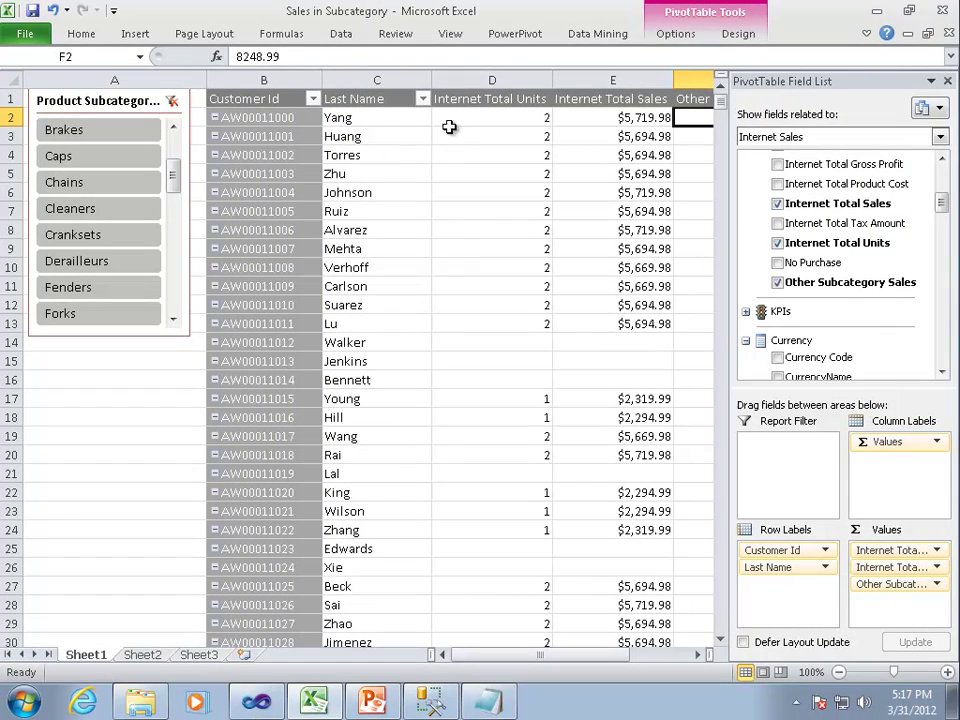
# Insert an Other Subcategory Name slicer, place it narrower below Product Subcategory, and pick Hydration Packs
pyautogui.click(675, 36)
pyautogui.click(411, 97)
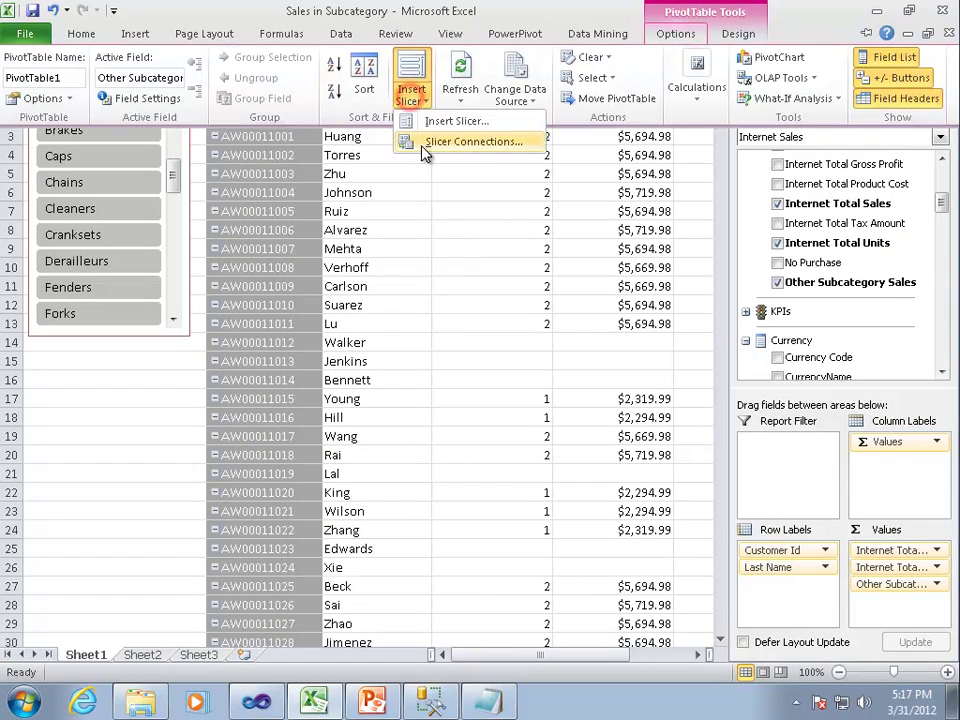
pyautogui.click(432, 127)
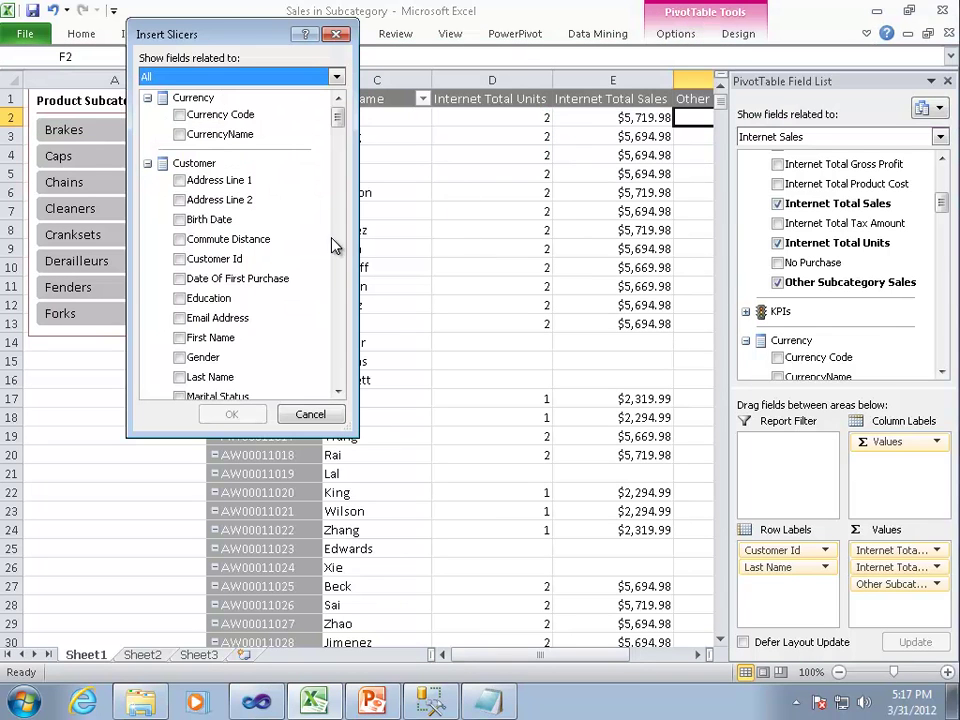
pyautogui.moveTo(340, 118); pyautogui.dragTo(193, 390)
pyautogui.click(182, 384)
pyautogui.click(210, 414)
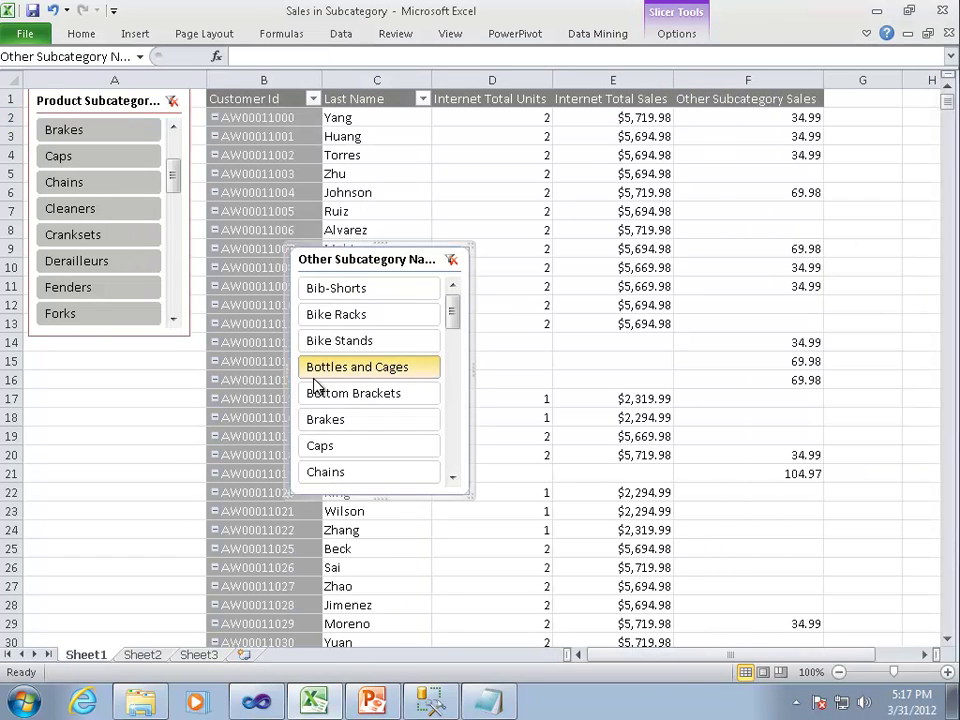
pyautogui.moveTo(407, 247); pyautogui.dragTo(143, 352)
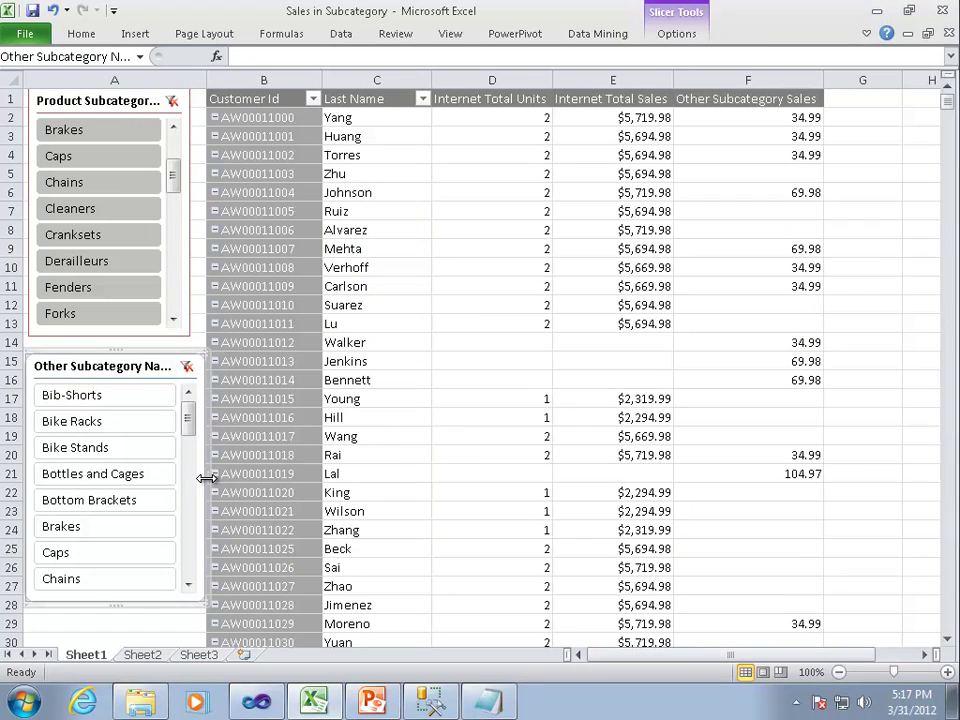
pyautogui.moveTo(204, 478); pyautogui.dragTo(186, 473)
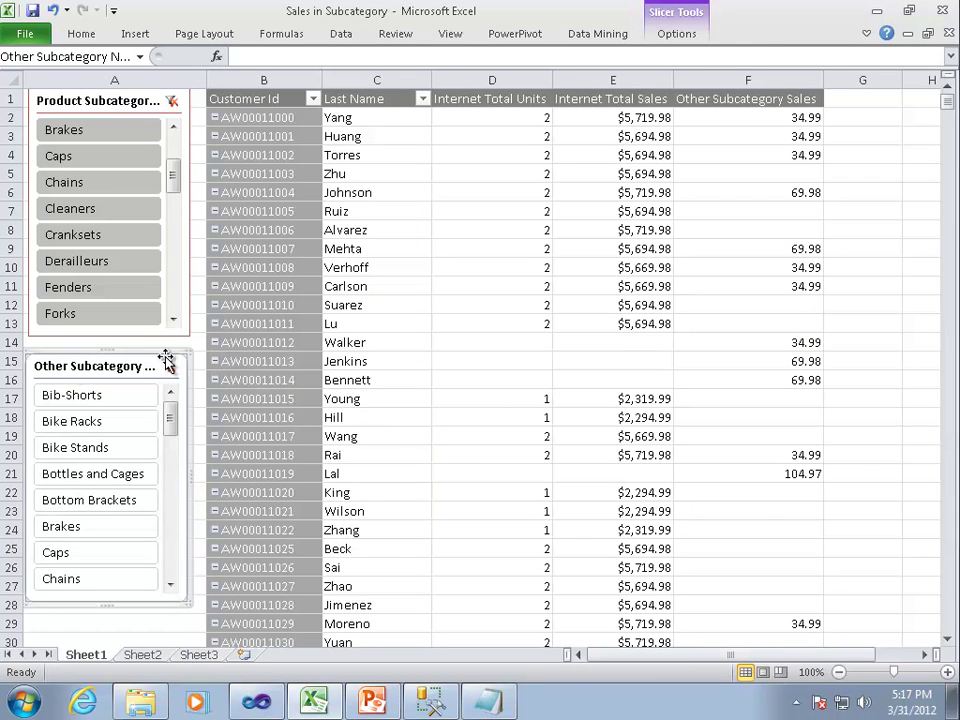
pyautogui.scroll(-5, 100, 480)
pyautogui.click(88, 500)
# Filter the Other Subcategory slicer to Helmets and check per-customer helmet sales such as 69.98
pyautogui.click(97, 473)
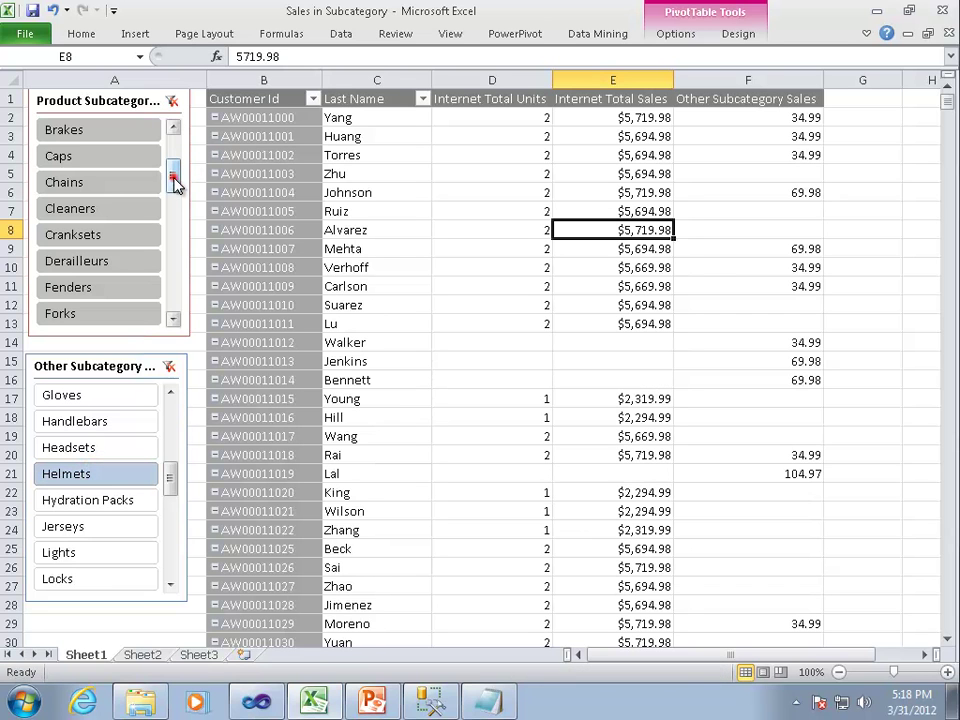
pyautogui.scroll(2, 178, 165)
pyautogui.scroll(-6, 178, 210)
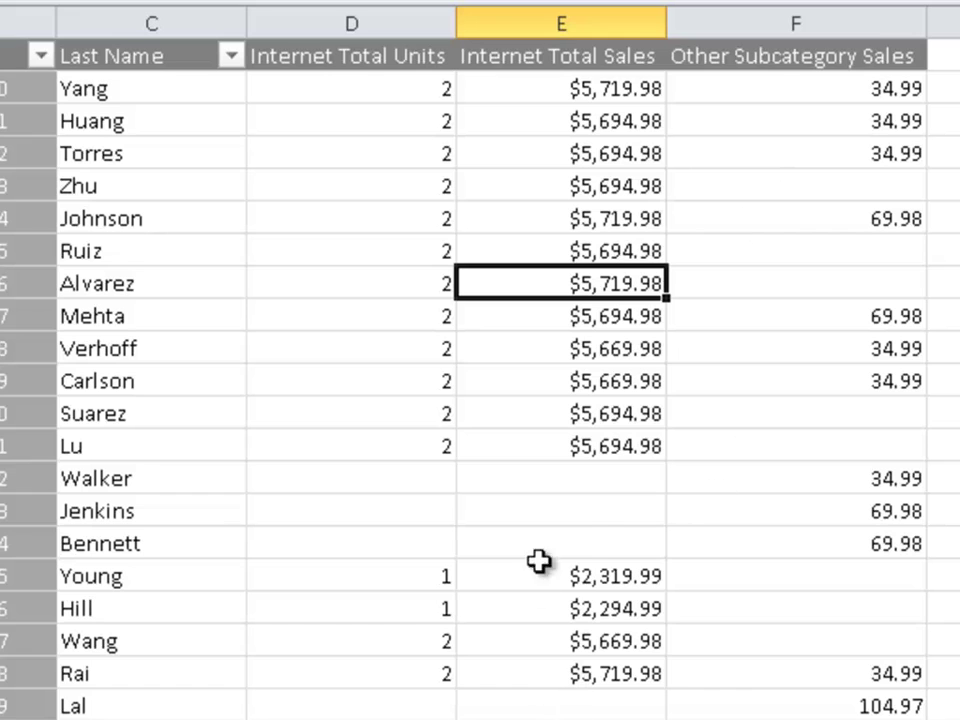
pyautogui.click(575, 526)
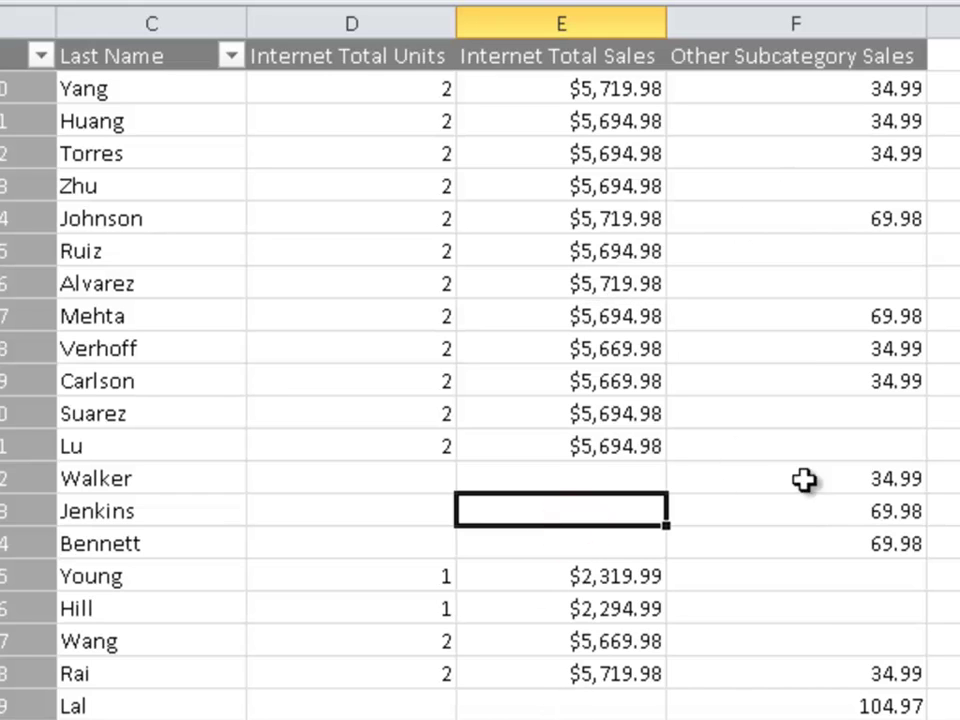
pyautogui.click(840, 512)
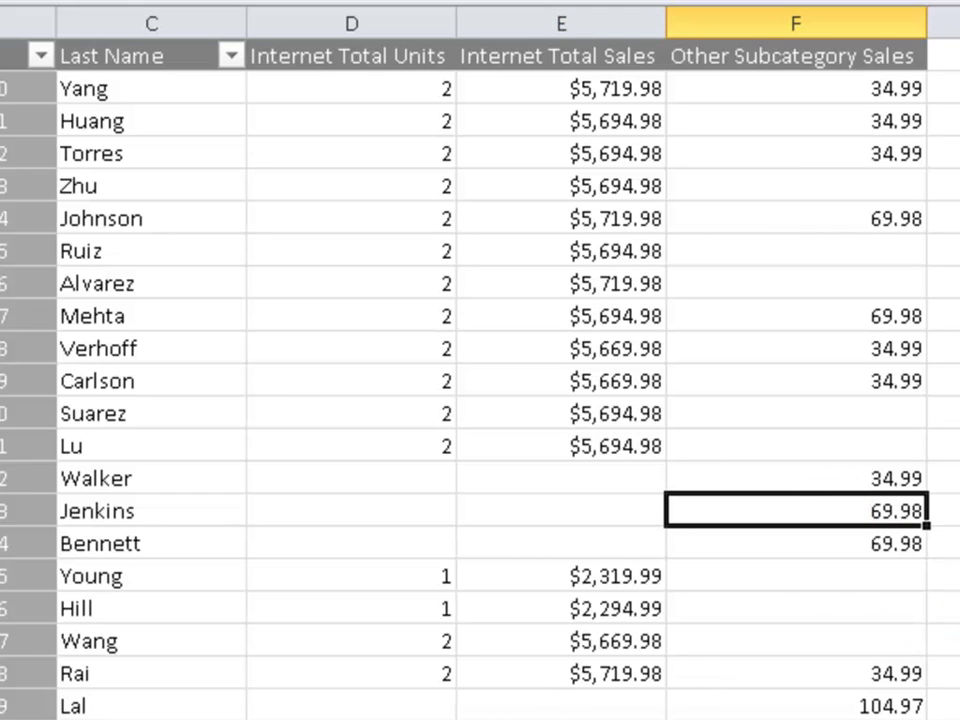
pyautogui.scroll(-20, 480, 380)
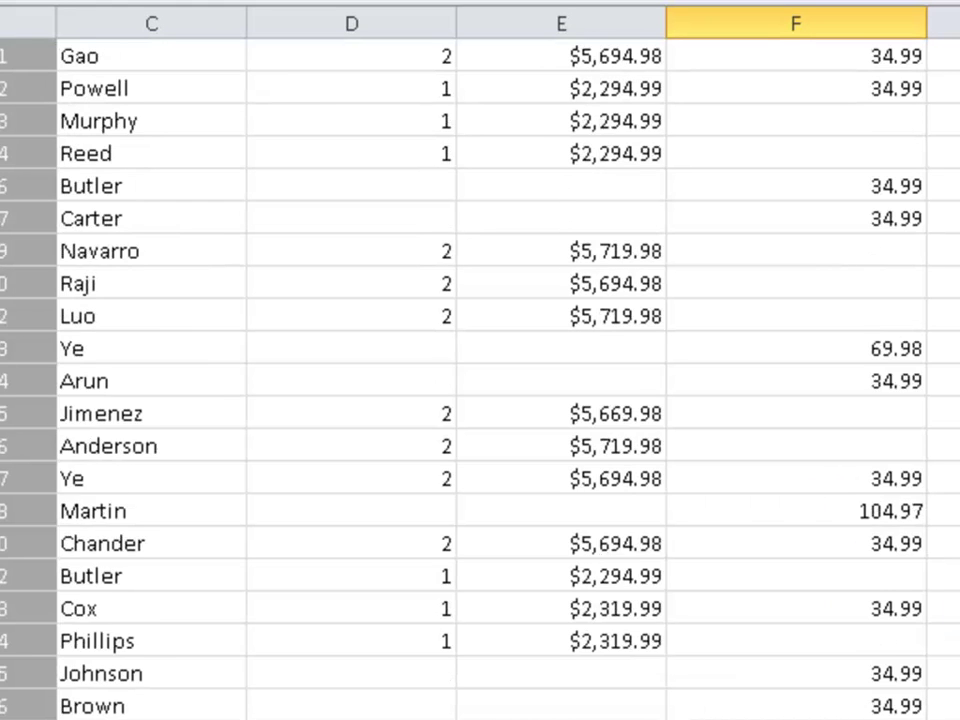
pyautogui.scroll(-18, 480, 380)
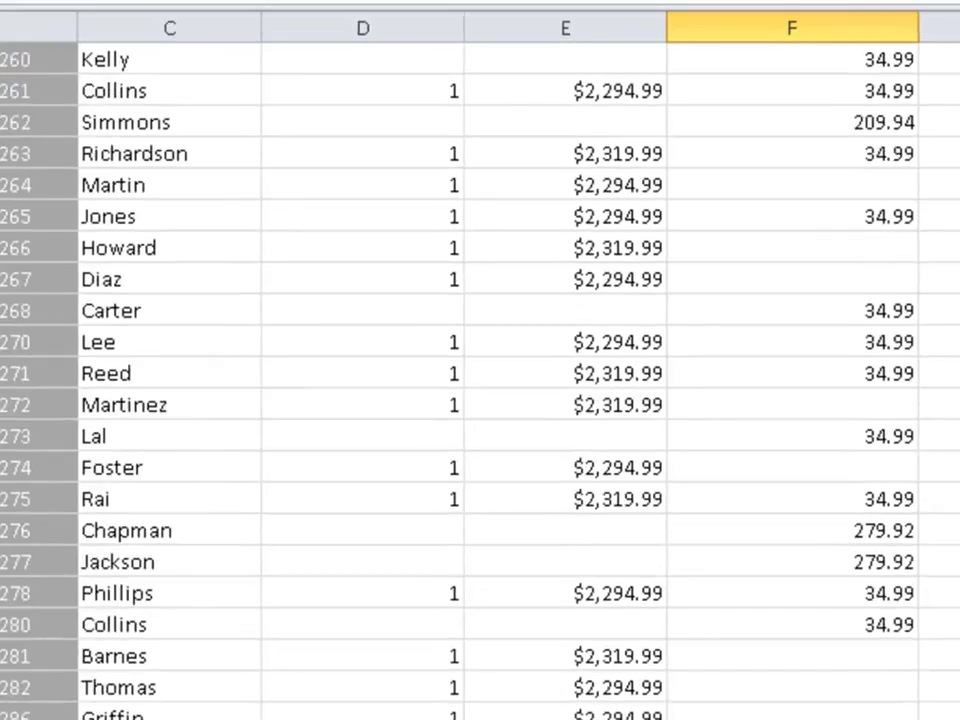
pyautogui.moveTo(947, 250); pyautogui.dragTo(947, 100)
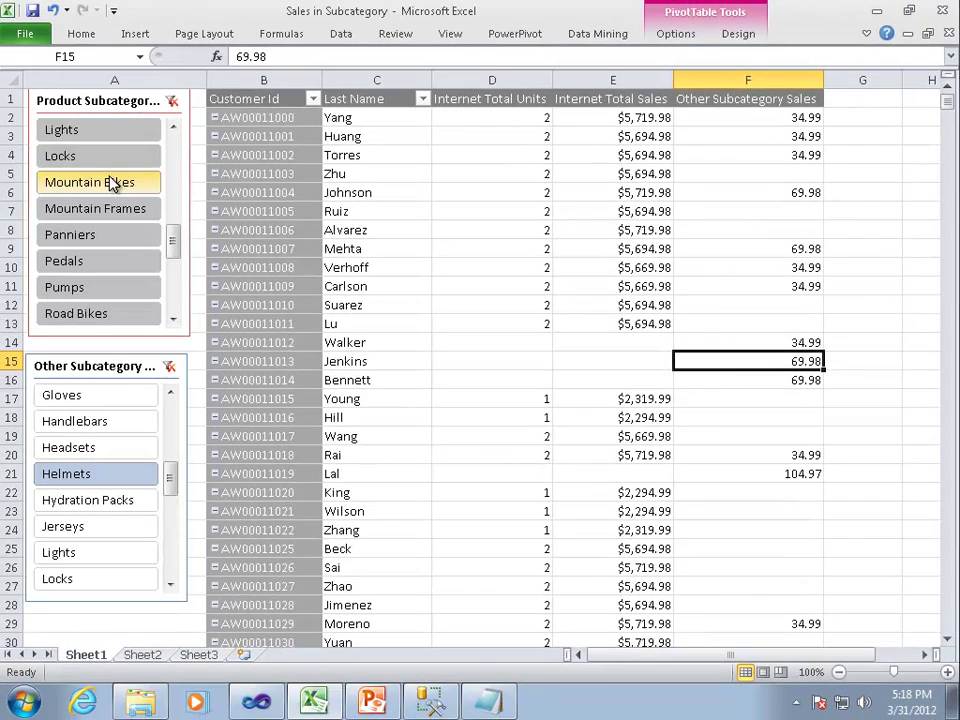
# Add the No Purchase measure from the Field List so each customer shows a 0 or 1 flag
pyautogui.click(391, 166)
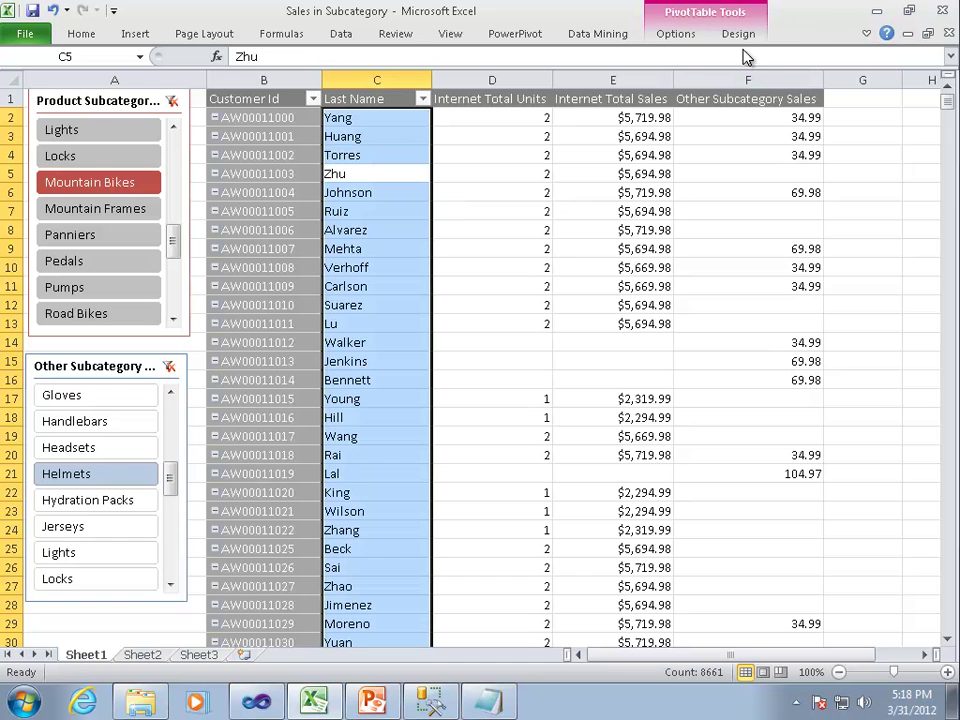
pyautogui.click(684, 33)
pyautogui.click(882, 60)
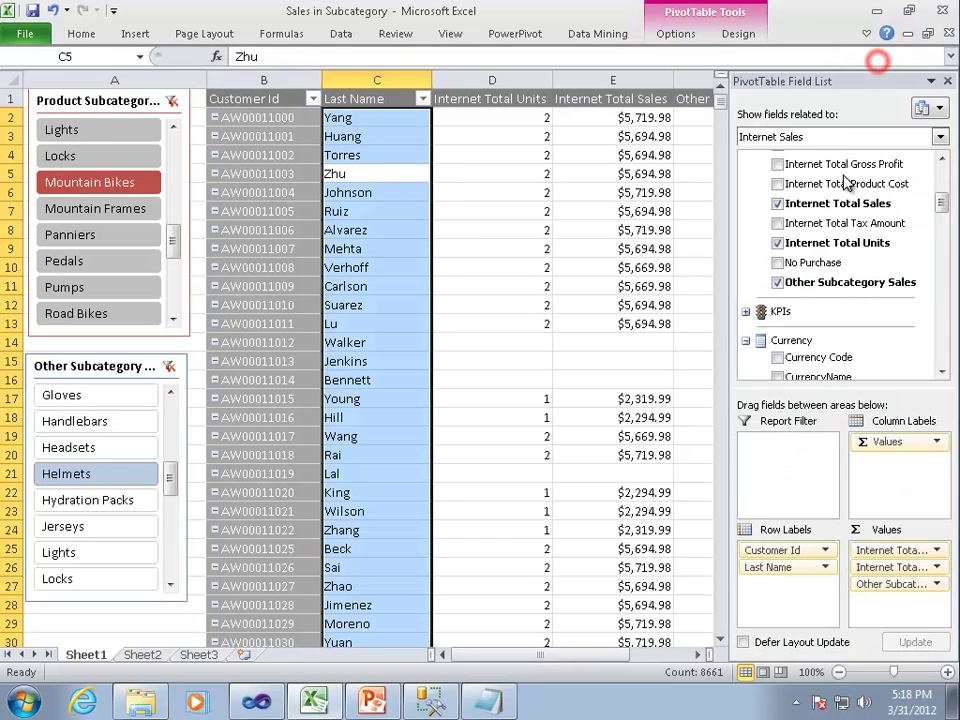
pyautogui.click(778, 263)
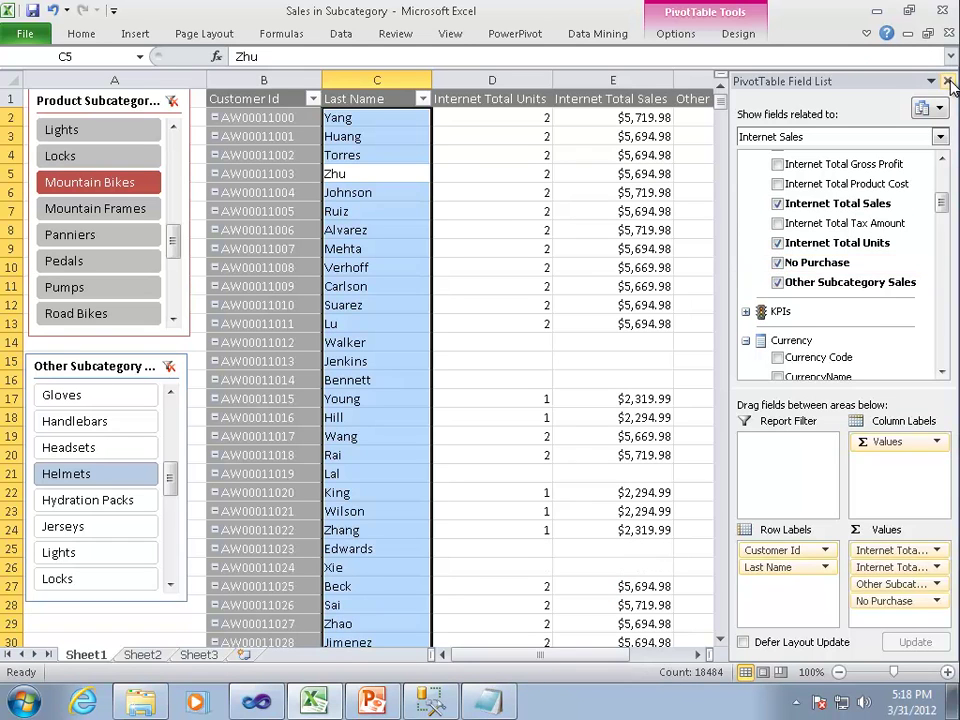
pyautogui.click(948, 80)
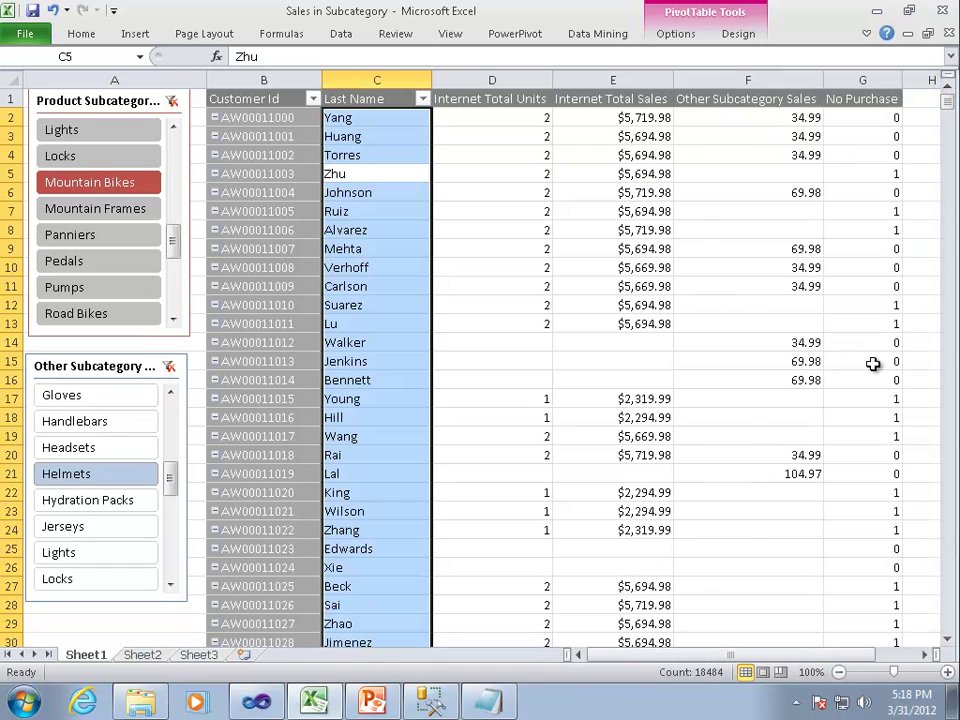
pyautogui.click(876, 300)
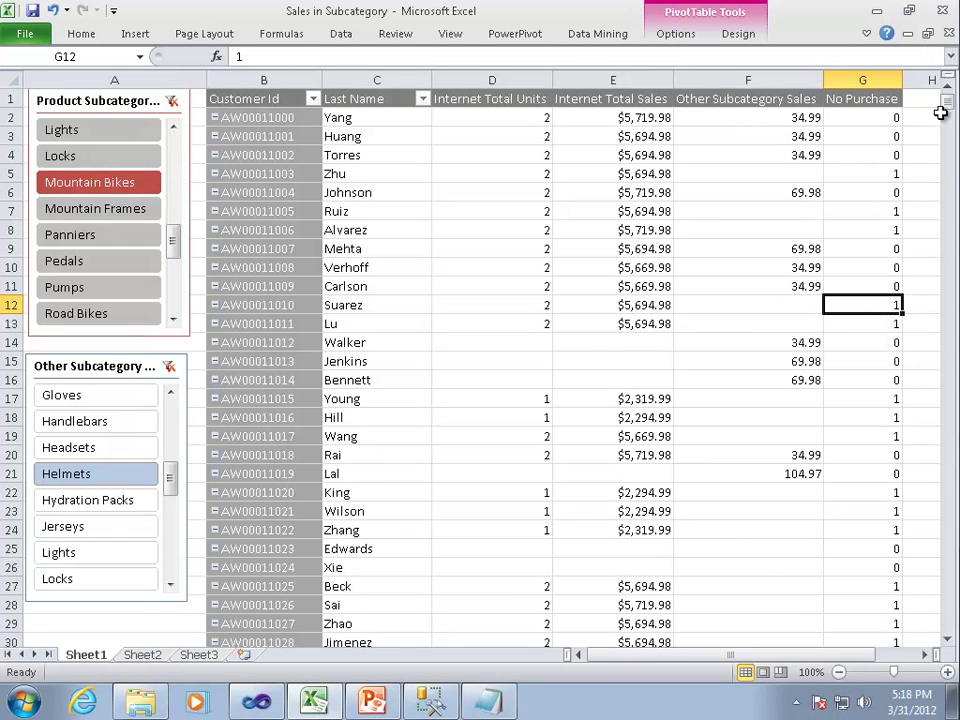
pyautogui.click(390, 136)
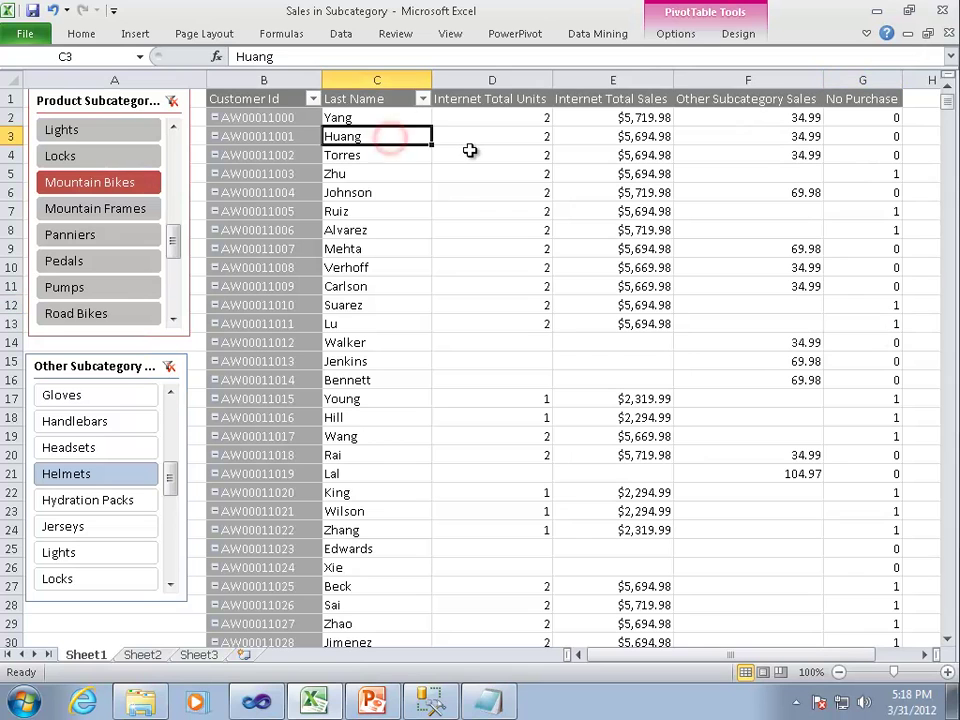
# Apply a Customer Id value filter keeping only customers whose No Purchase equals 1
pyautogui.click(314, 99)
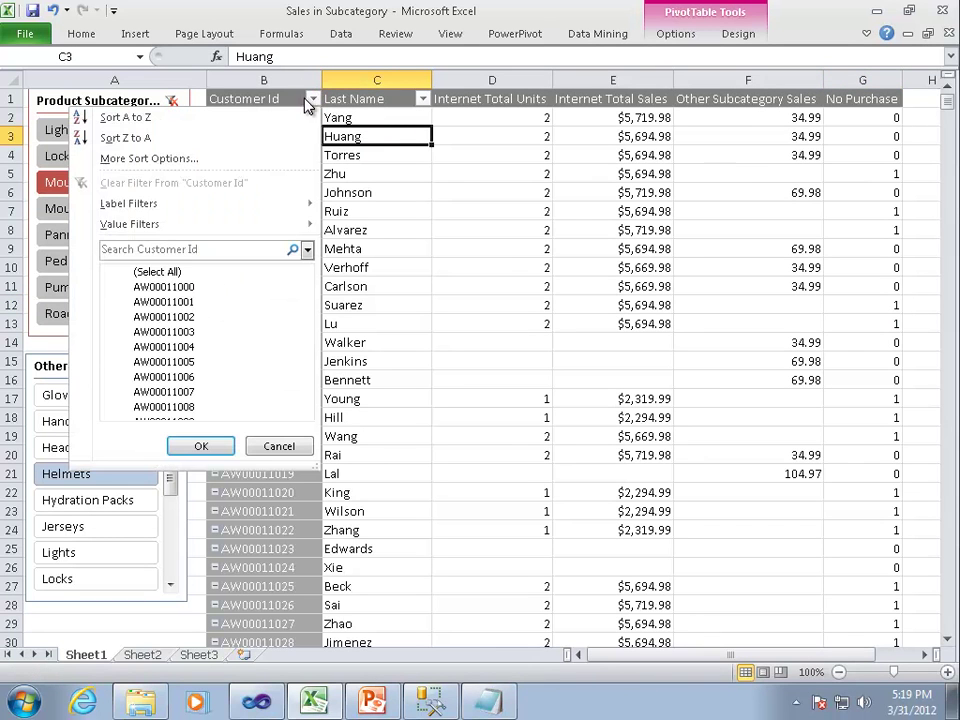
pyautogui.click(150, 226)
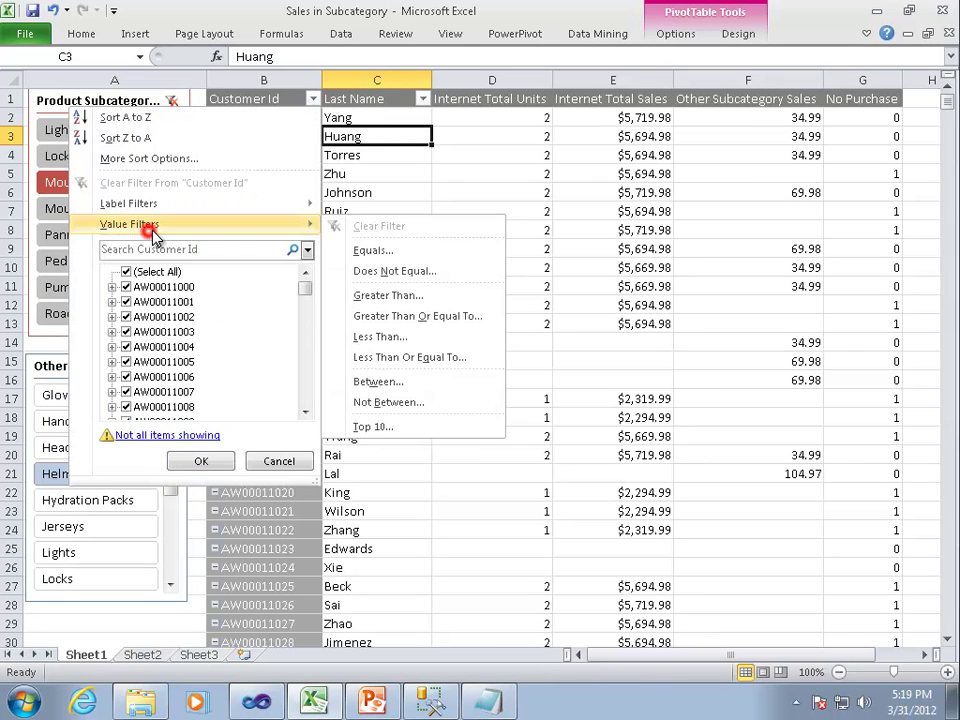
pyautogui.click(360, 252)
pyautogui.click(297, 219)
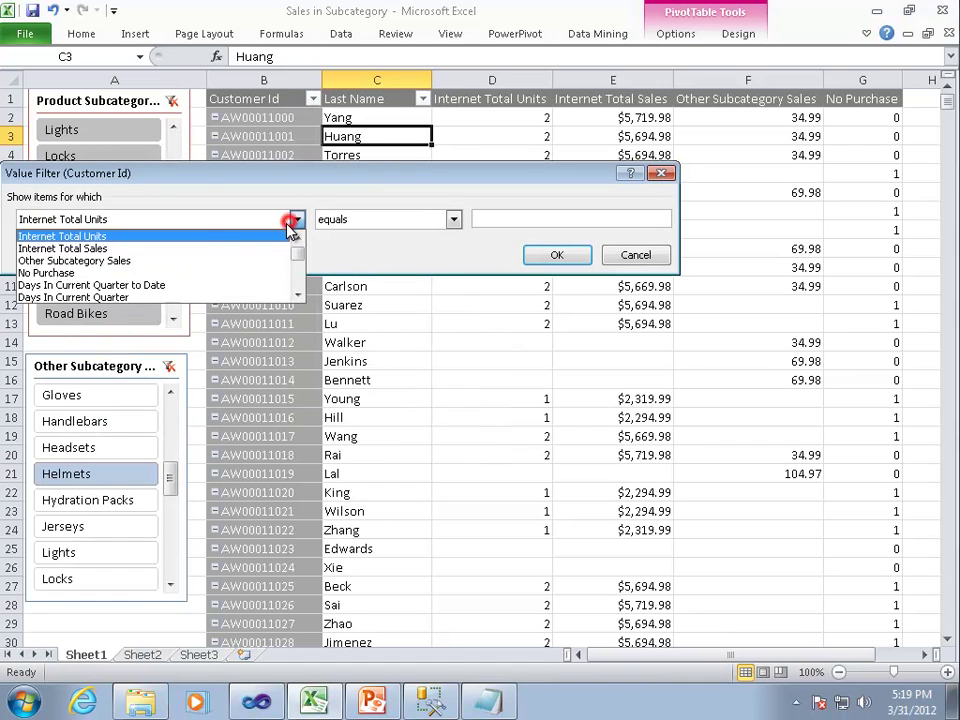
pyautogui.click(48, 272)
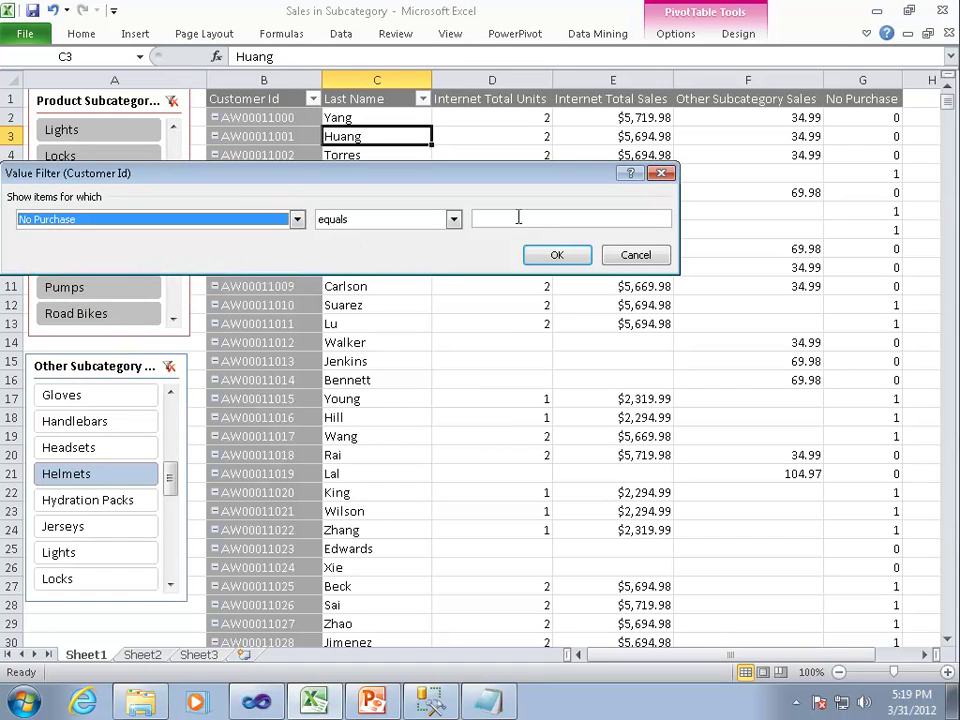
pyautogui.click(484, 218)
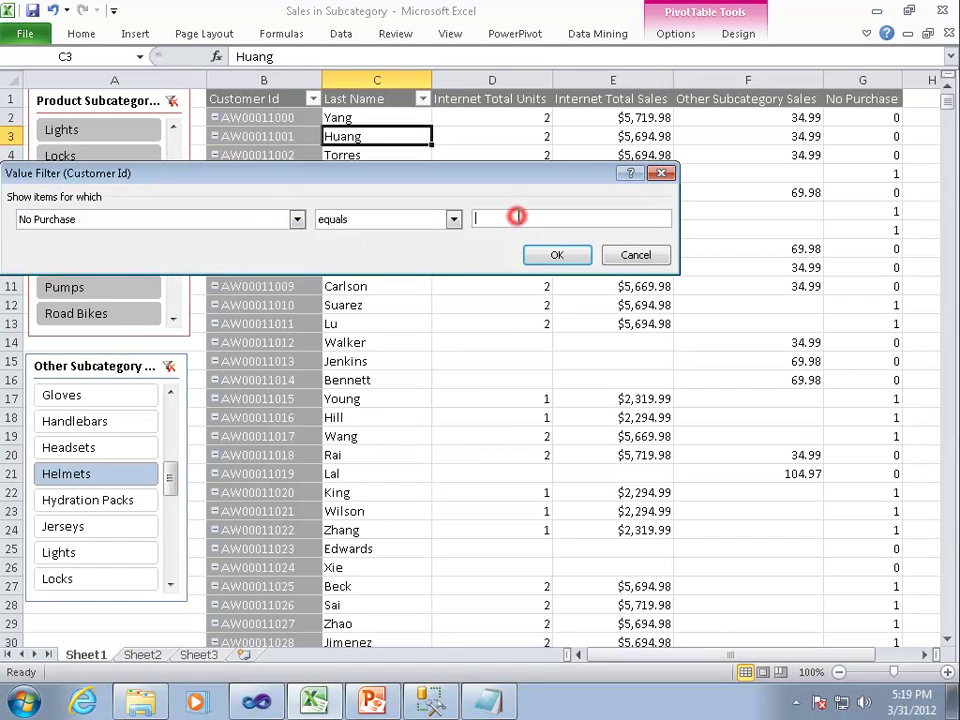
pyautogui.click(554, 255)
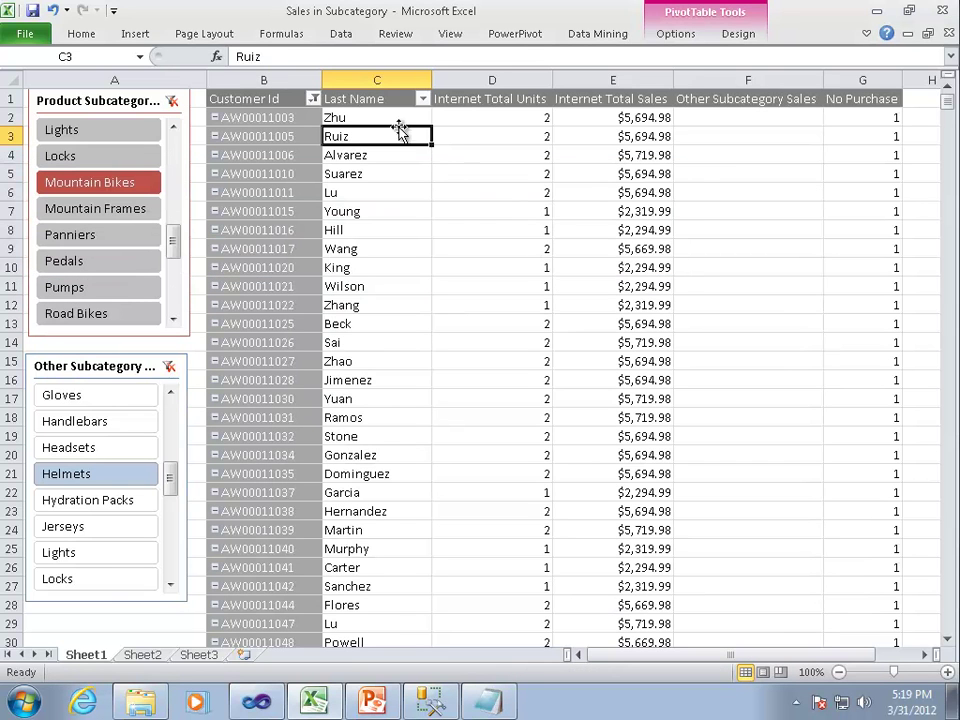
pyautogui.click(77, 187)
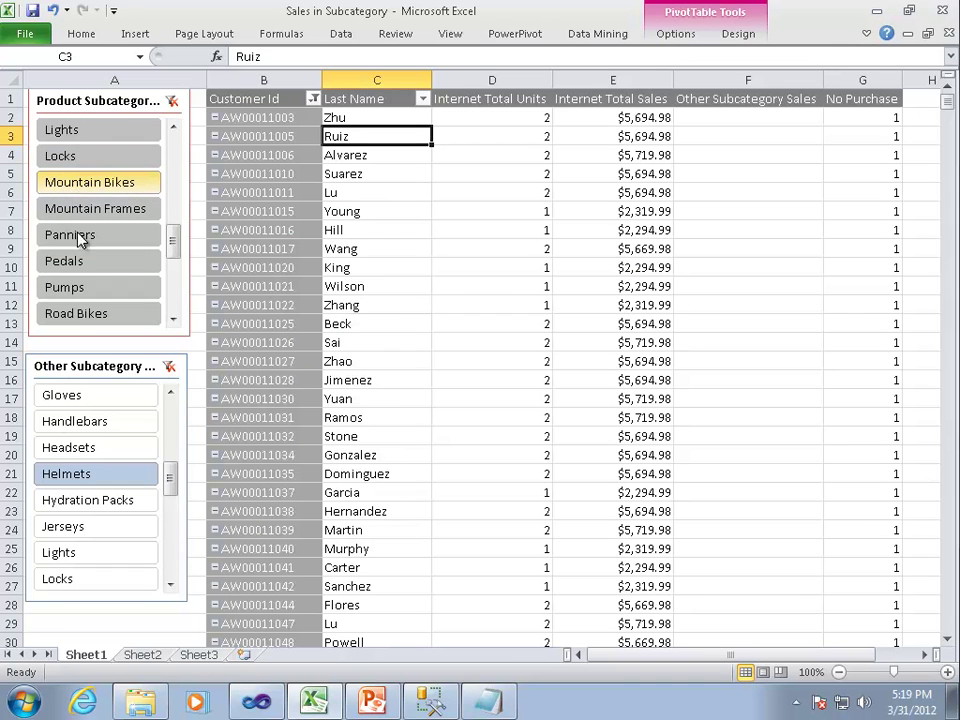
pyautogui.click(55, 478)
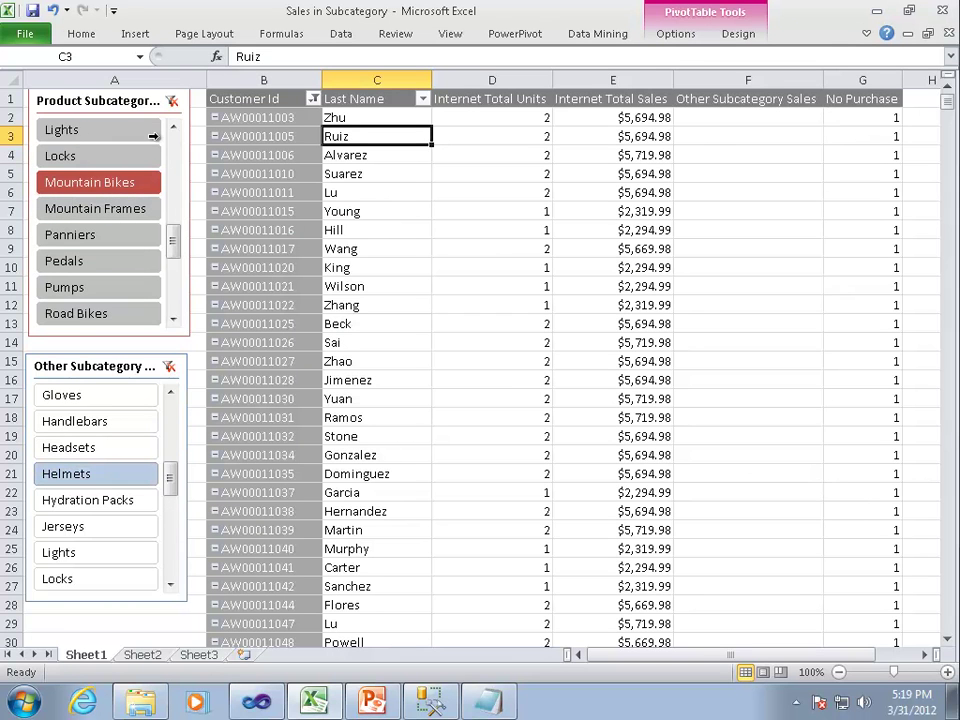